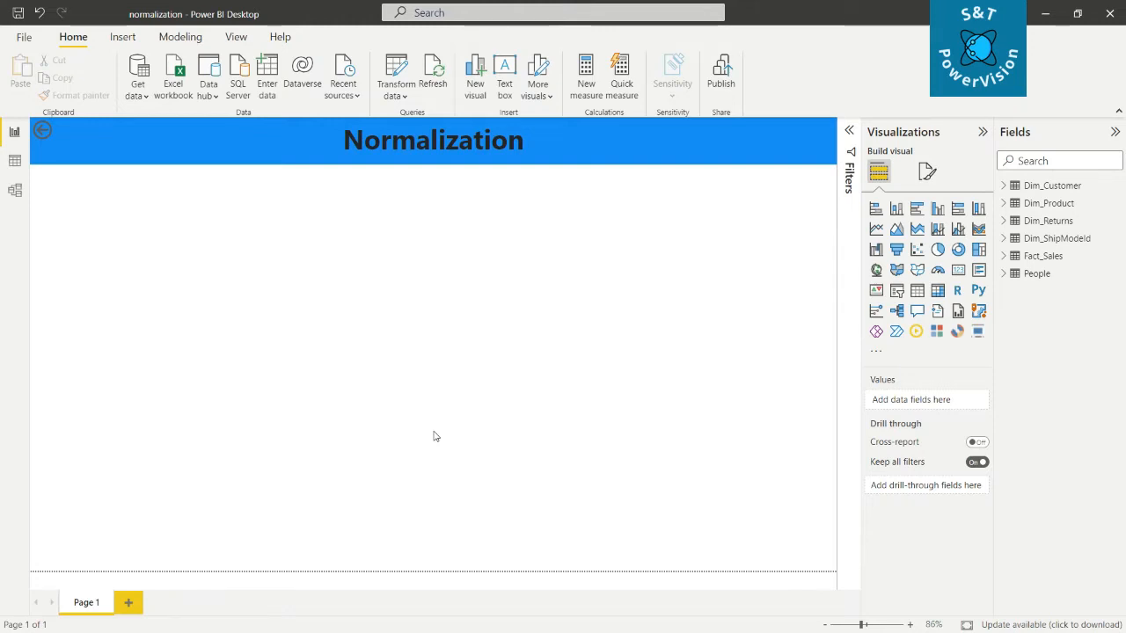
Review the relationship between Dim_Product and Fact_Sales in the data model, keeping its cross filter direction as Single
{"action": "key", "text": "alt+Tab"}
{"action": "left_click", "coordinate": [14, 190]}
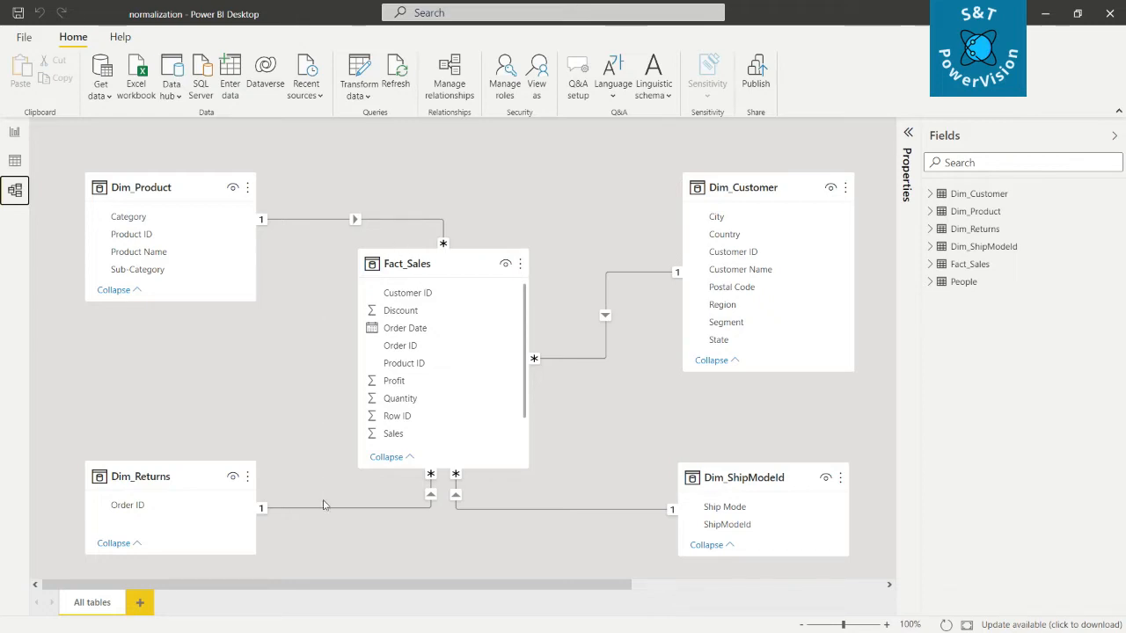
{"action": "right_click", "coordinate": [379, 221]}
{"action": "left_click", "coordinate": [400, 250]}
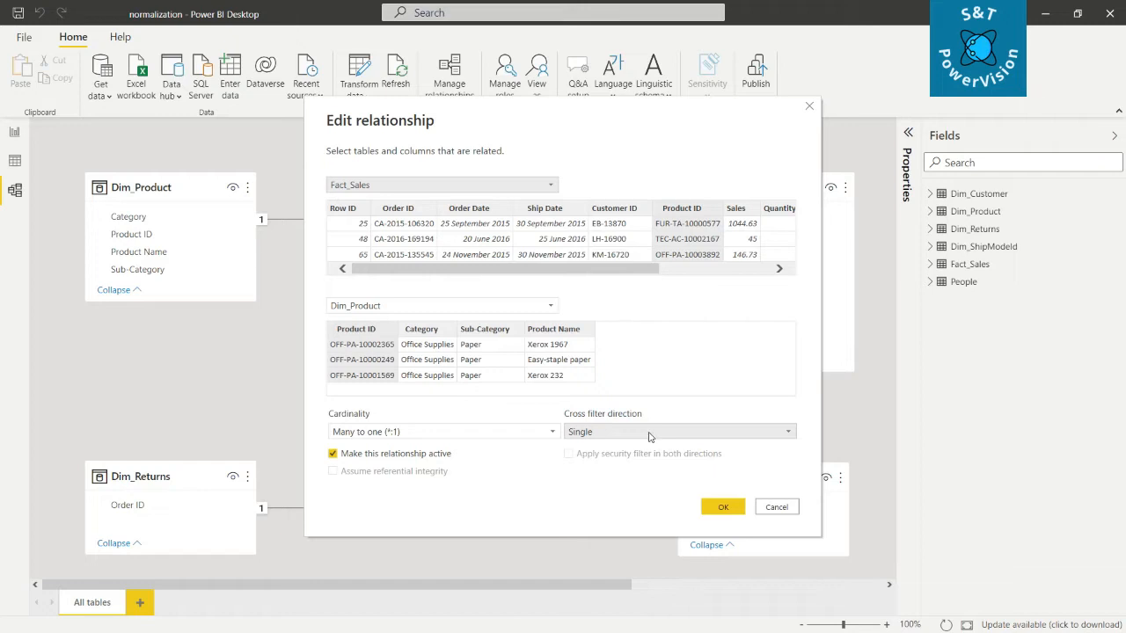
{"action": "left_click", "coordinate": [778, 432]}
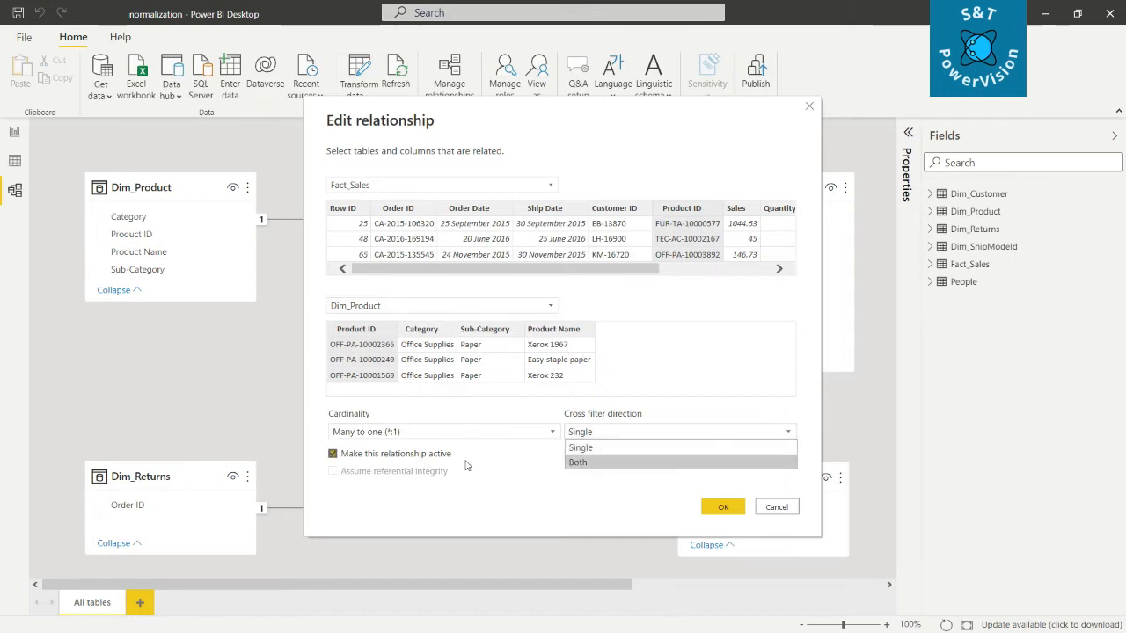
{"action": "left_click", "coordinate": [635, 450]}
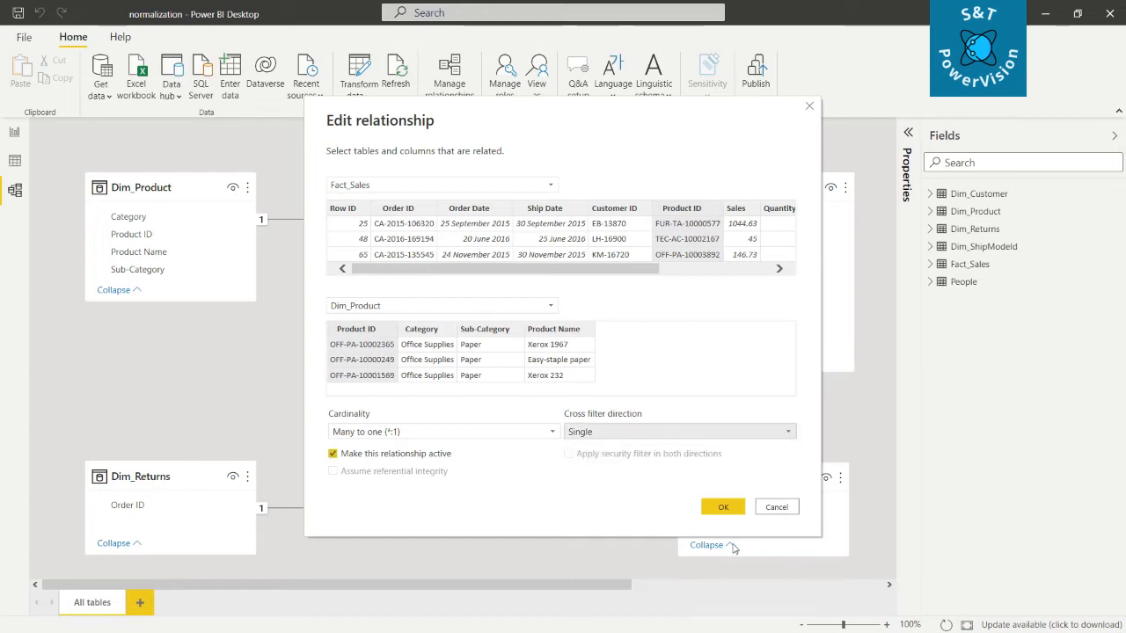
{"action": "left_click", "coordinate": [735, 506]}
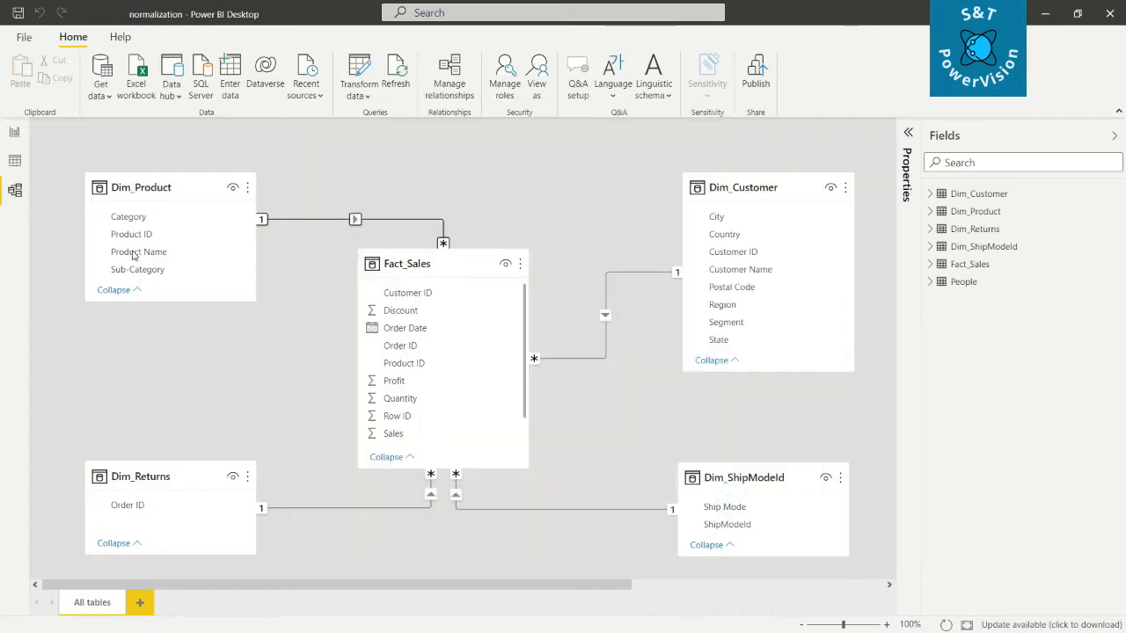
{"action": "left_click_drag", "start_coordinate": [150, 237], "coordinate": [429, 376]}
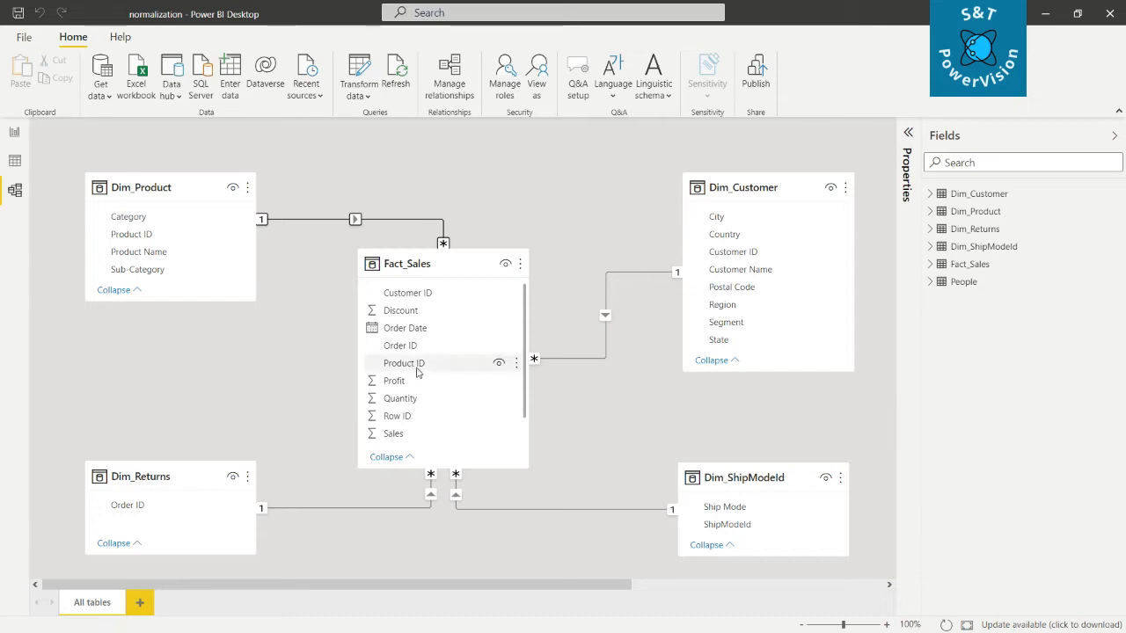
Insert a table visual on the report page and enlarge it to fill most of the area below the title
{"action": "left_click", "coordinate": [15, 132]}
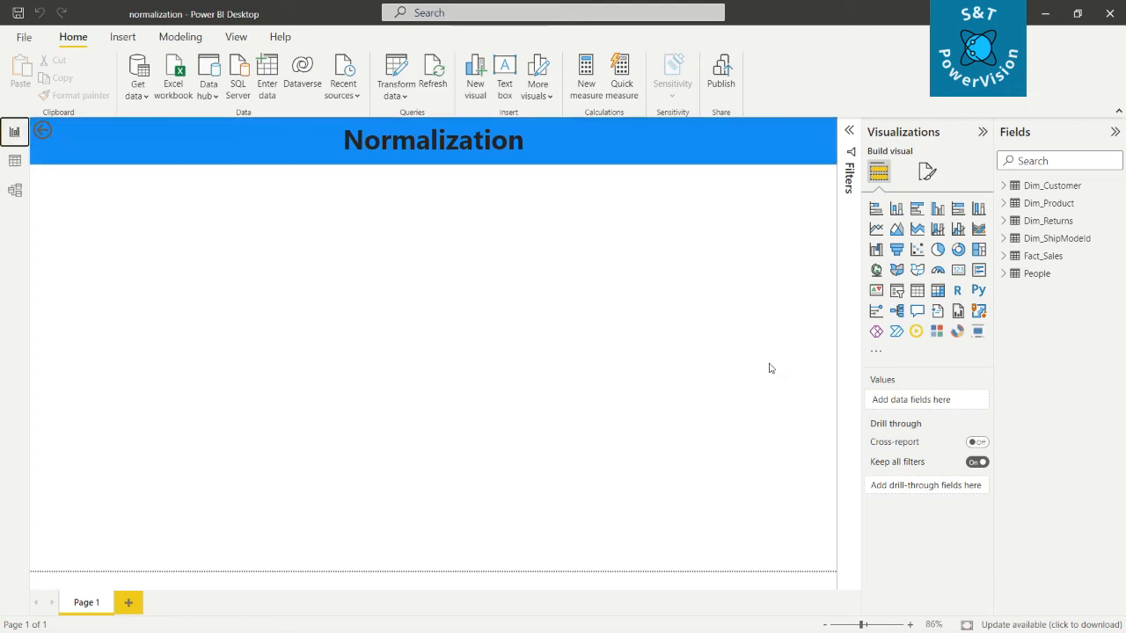
{"action": "left_click", "coordinate": [917, 292]}
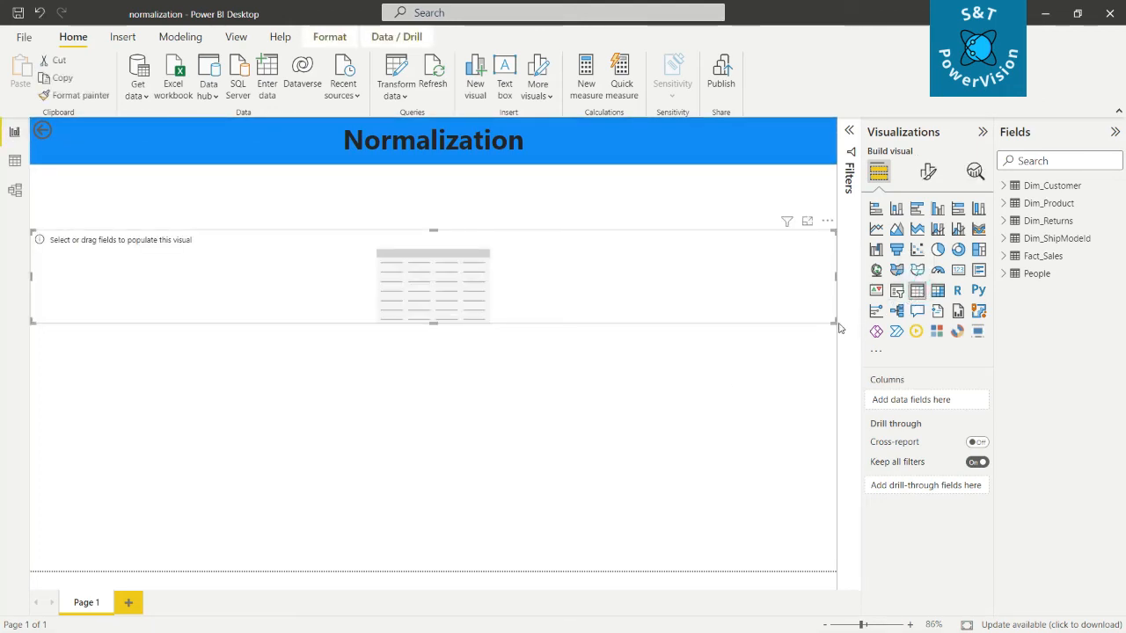
{"action": "left_click_drag", "start_coordinate": [834, 322], "coordinate": [747, 526]}
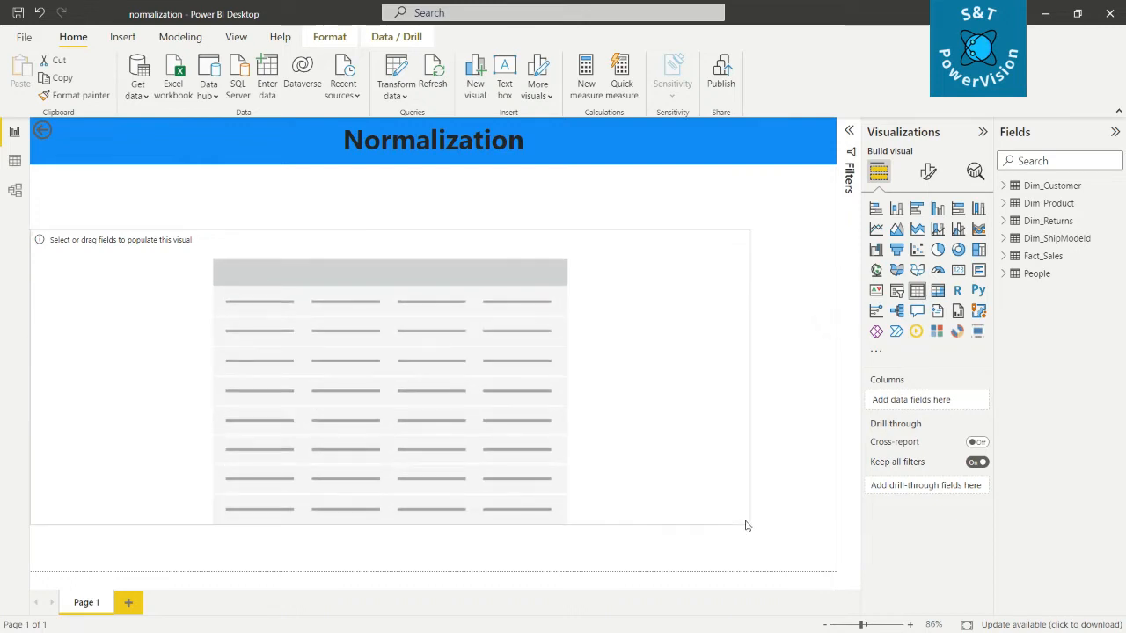
{"action": "left_click_drag", "start_coordinate": [33, 232], "coordinate": [43, 236]}
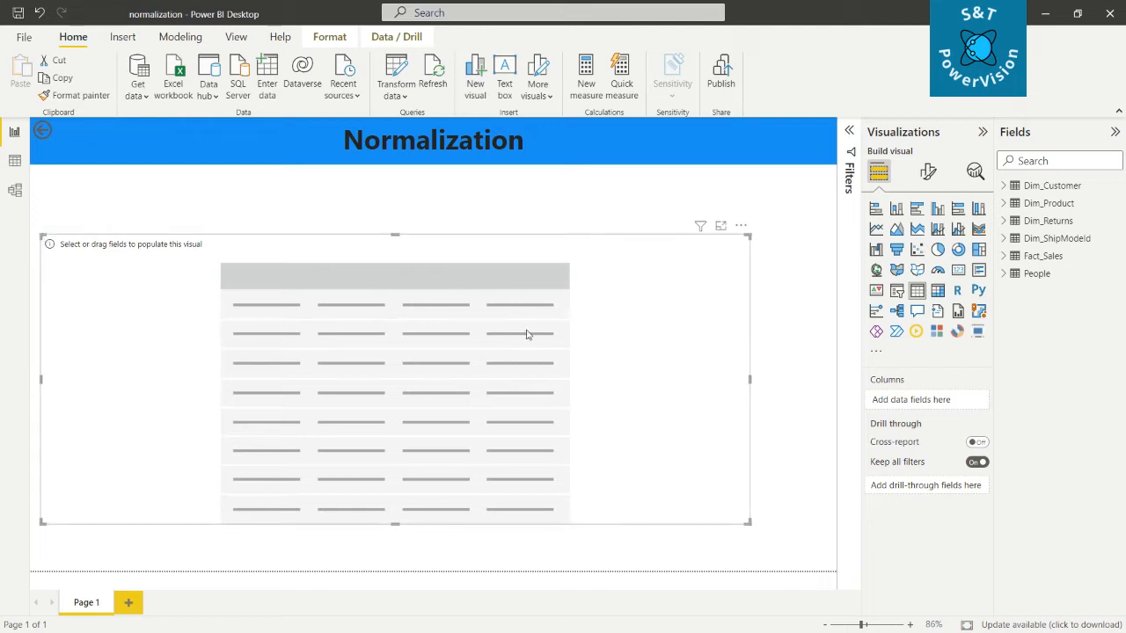
Add Order ID from Fact_Sales and Product Name from Dim_Product as columns of the table
{"action": "left_click", "coordinate": [1002, 257]}
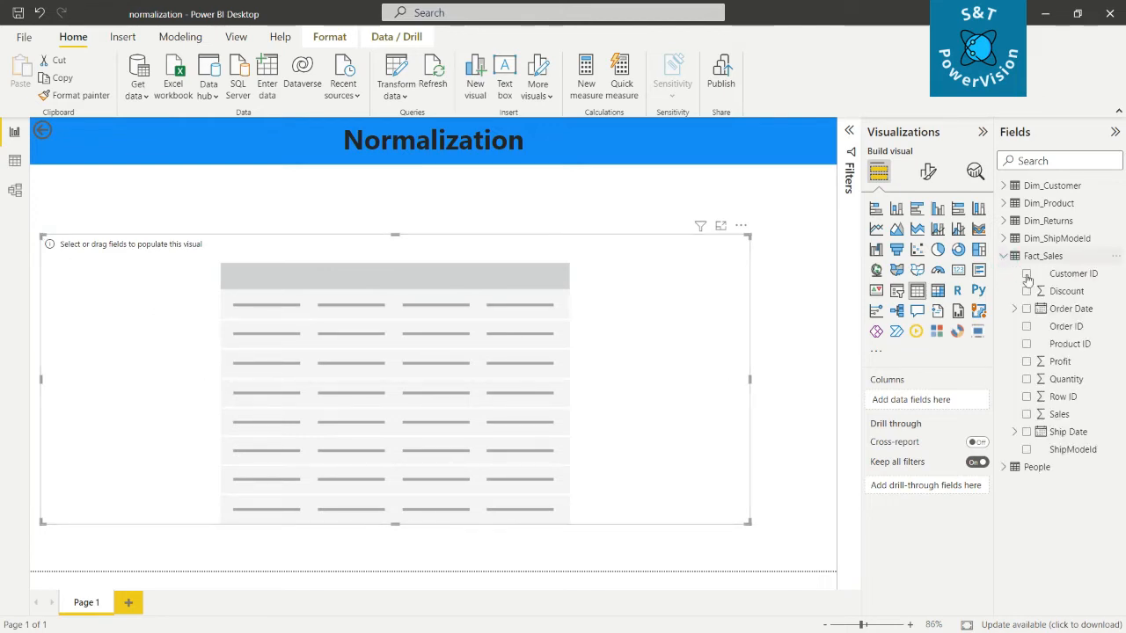
{"action": "left_click_drag", "start_coordinate": [1067, 326], "coordinate": [962, 402]}
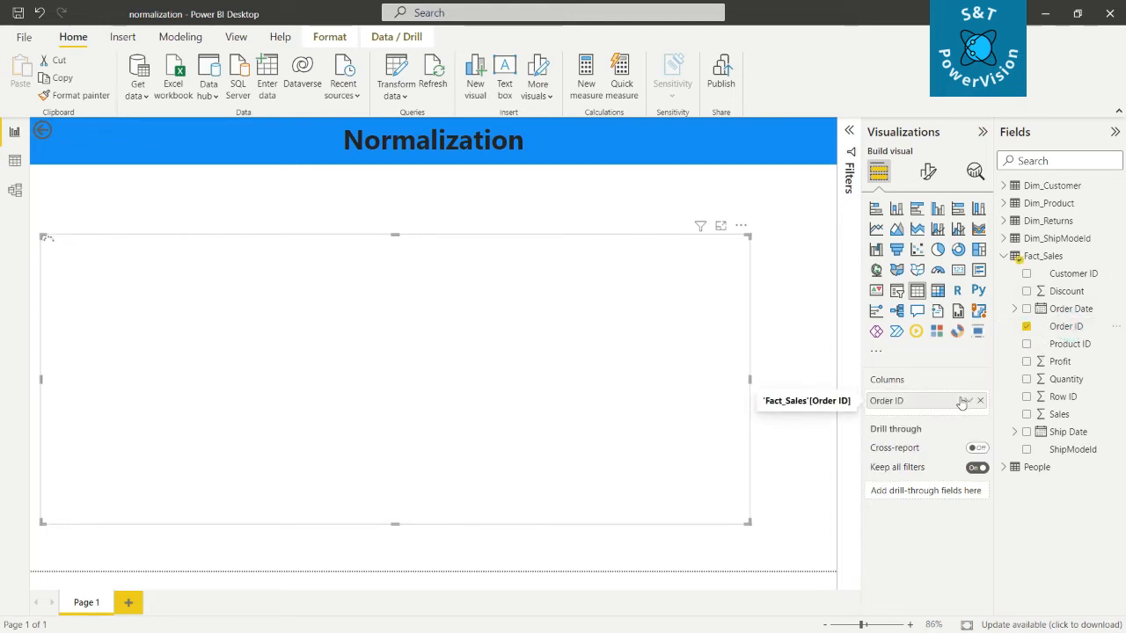
{"action": "left_click", "coordinate": [1002, 203]}
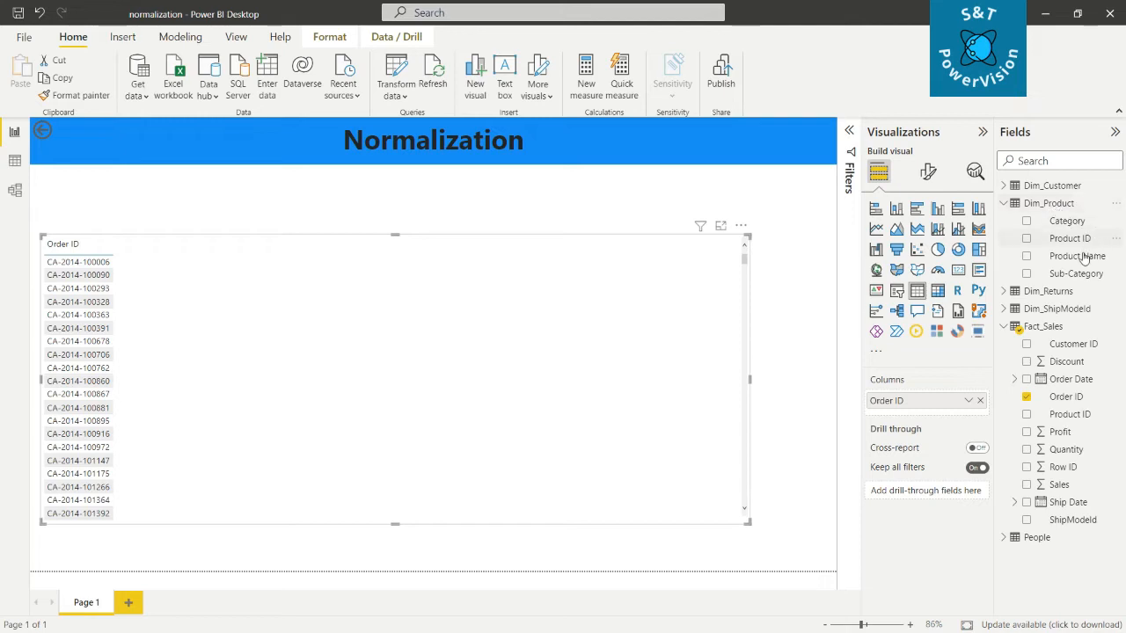
{"action": "left_click_drag", "start_coordinate": [1084, 255], "coordinate": [951, 418]}
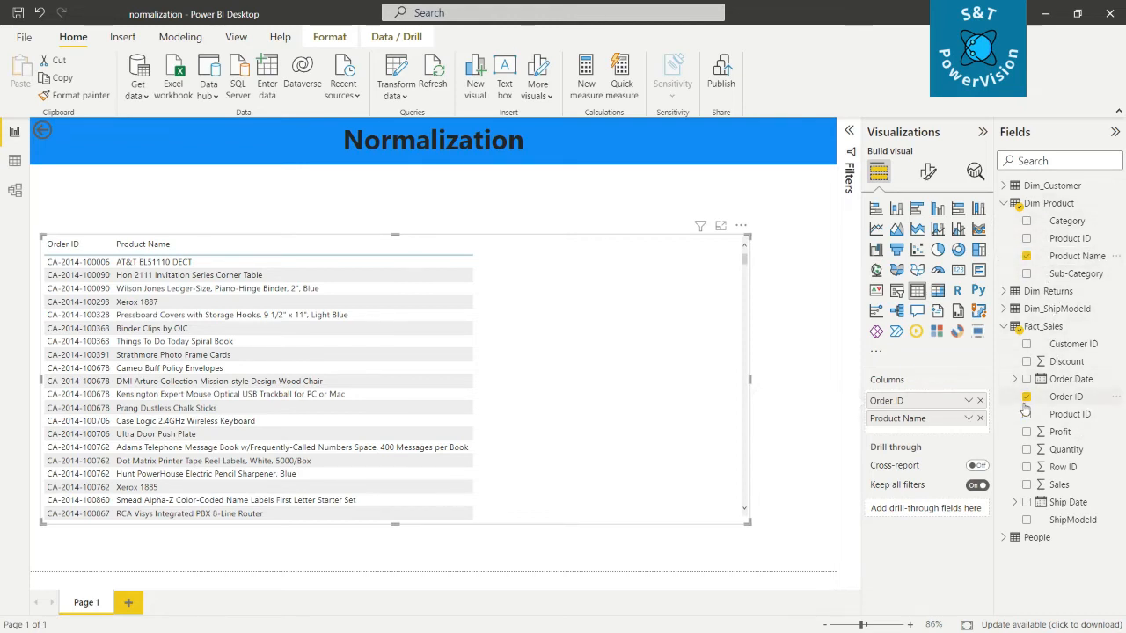
Add Customer Name from Dim_Customer and Ship Mode from Dim_ShipModeId as further columns of the table
{"action": "left_click", "coordinate": [1004, 188]}
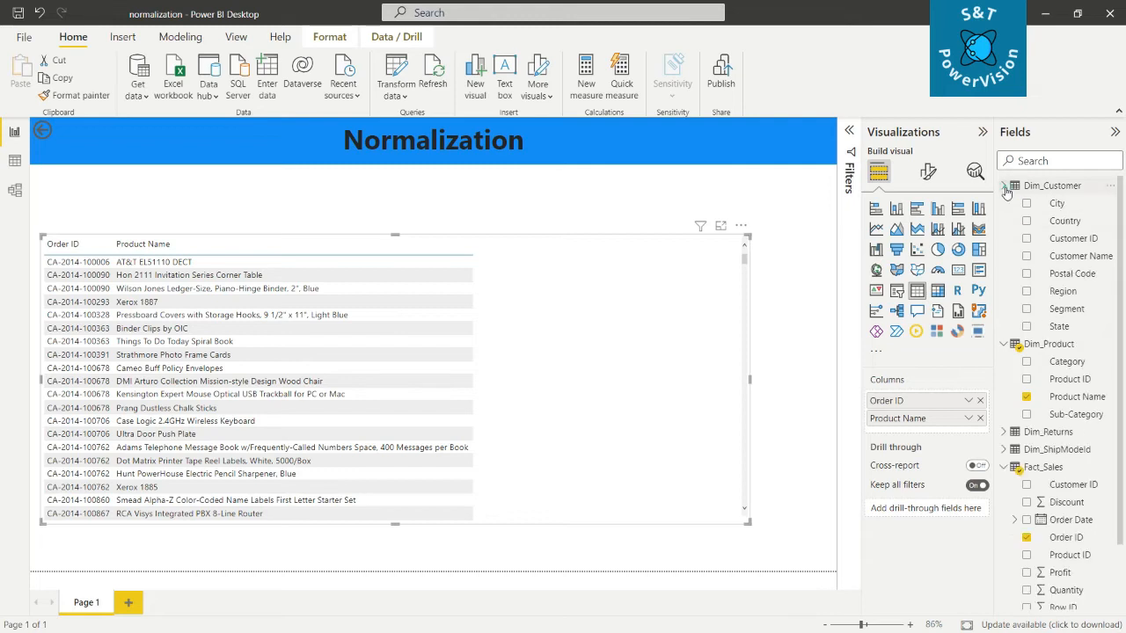
{"action": "left_click_drag", "start_coordinate": [1070, 256], "coordinate": [954, 436]}
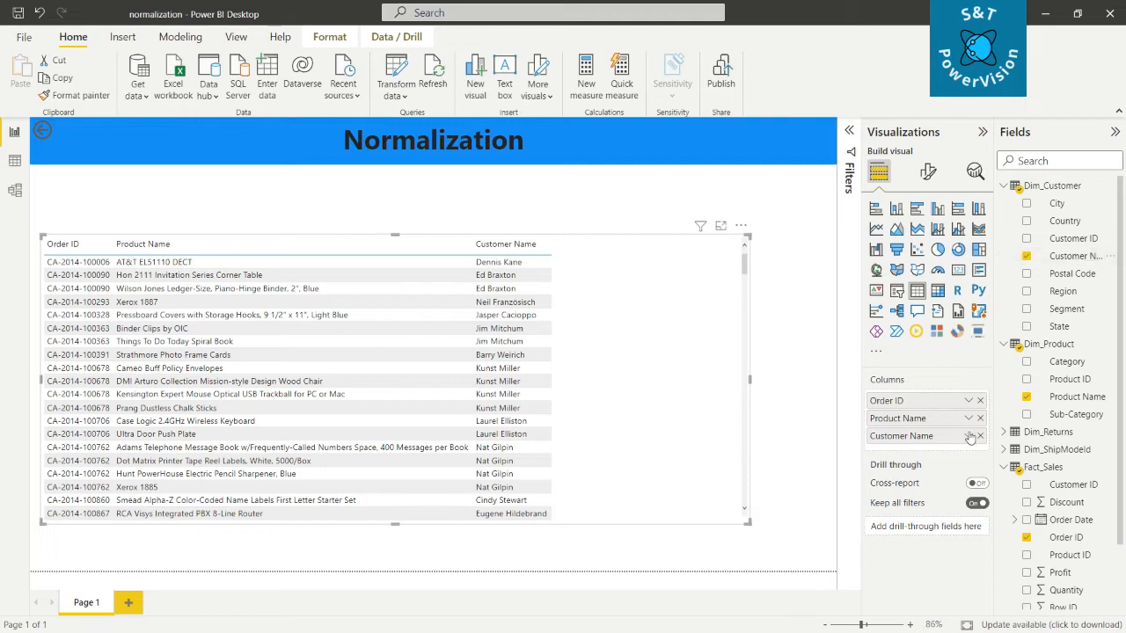
{"action": "left_click", "coordinate": [1005, 188]}
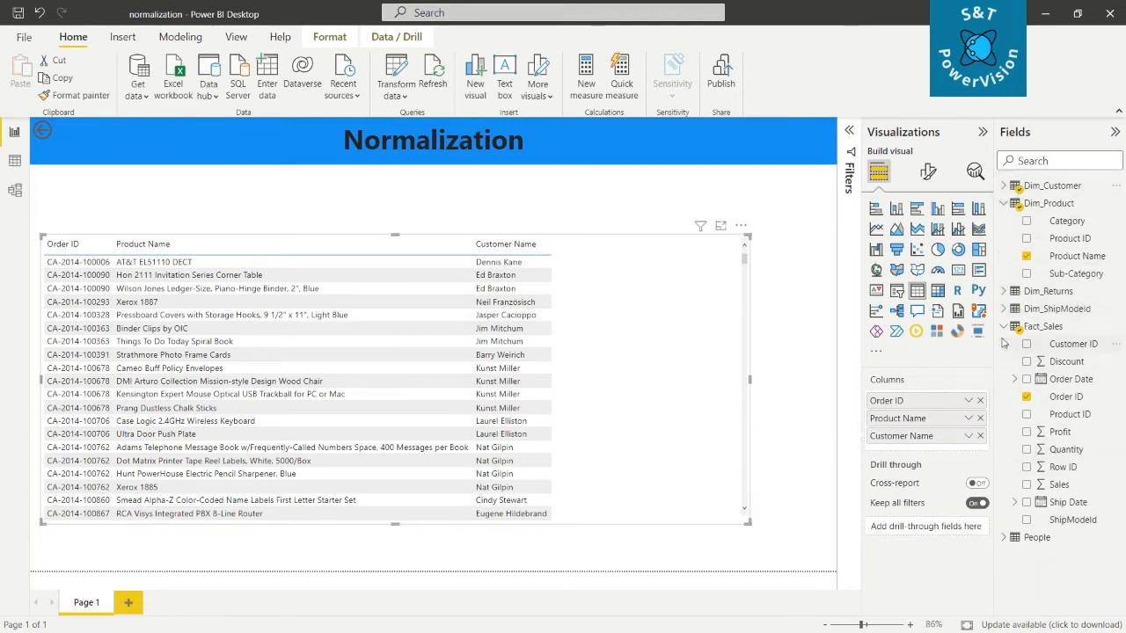
{"action": "left_click", "coordinate": [1003, 310]}
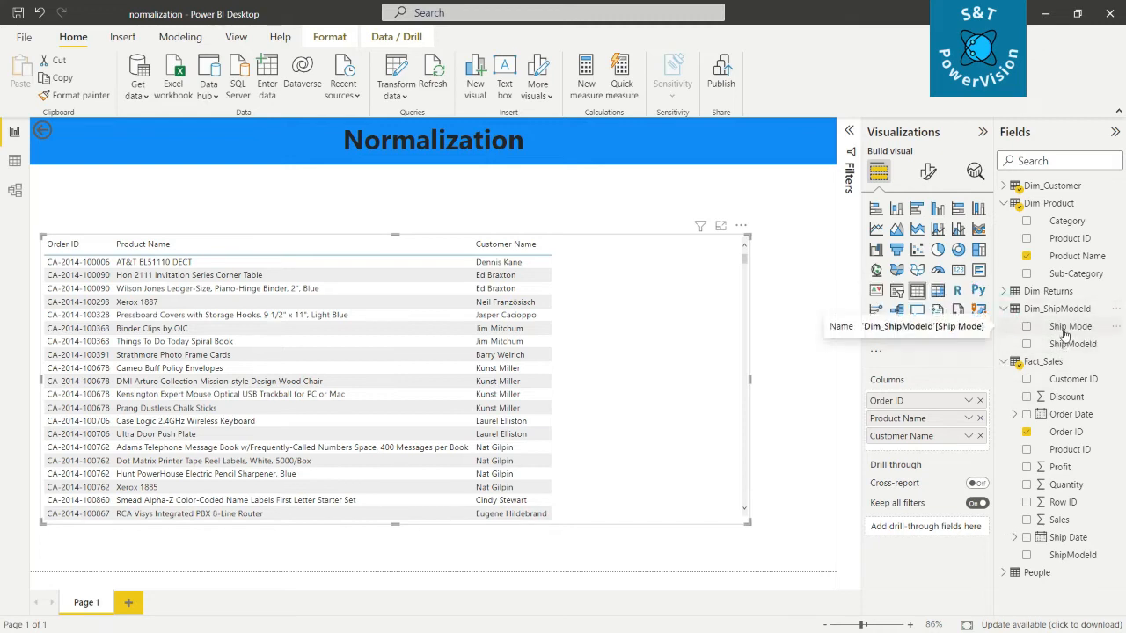
{"action": "left_click_drag", "start_coordinate": [1064, 333], "coordinate": [942, 451]}
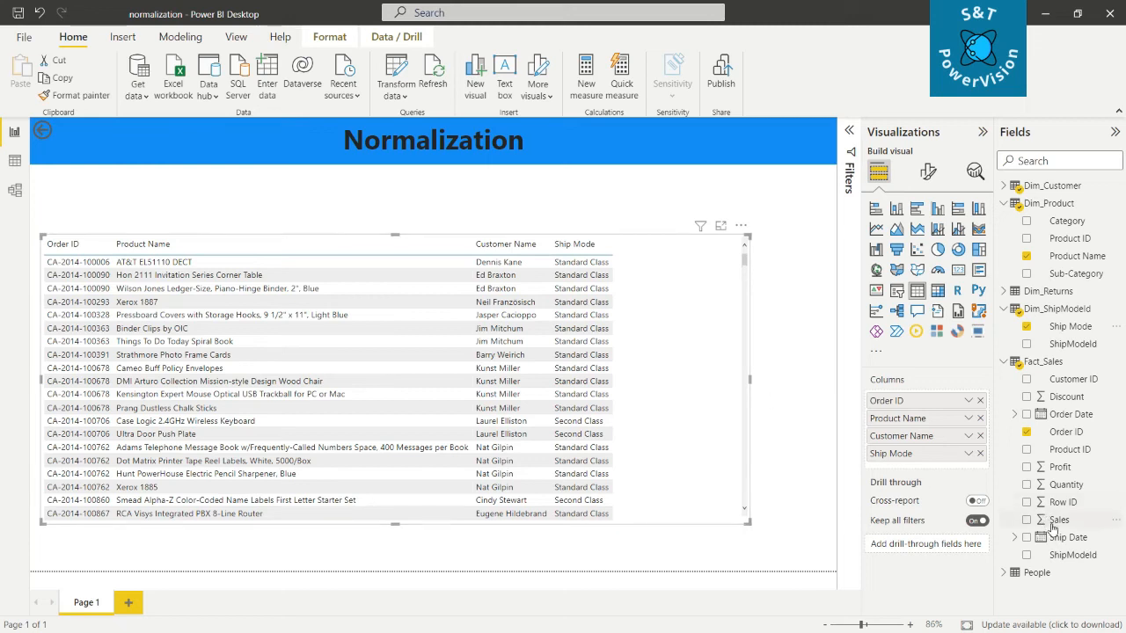
Add Sales from Fact_Sales and Order ID from Dim_Returns to the table, and narrow it to the left part of the page
{"action": "left_click_drag", "start_coordinate": [1051, 519], "coordinate": [913, 472]}
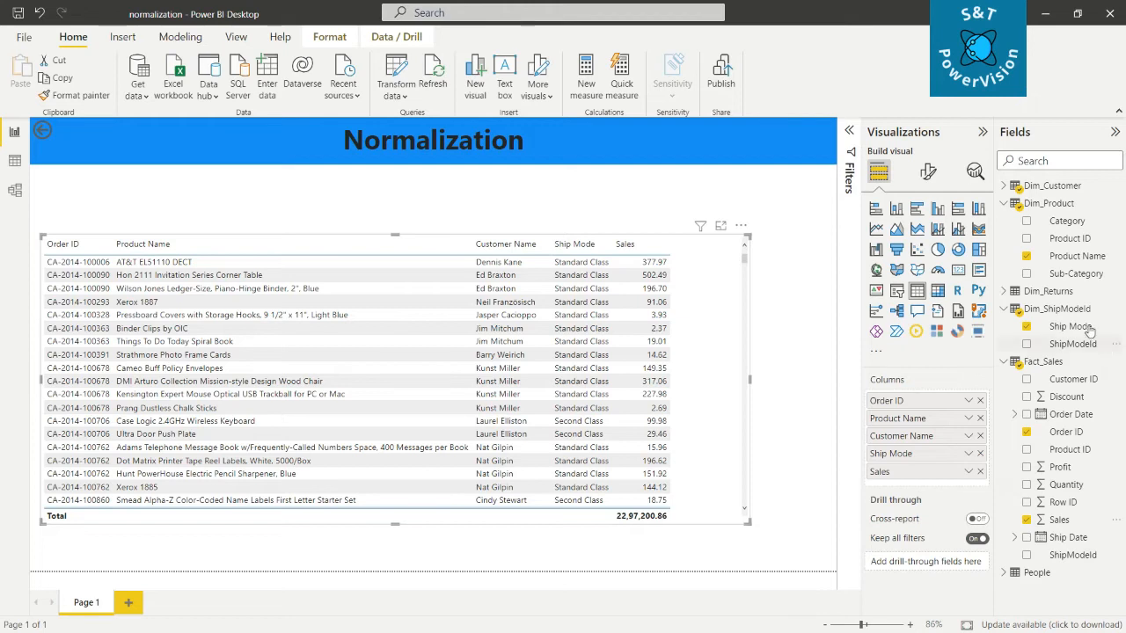
{"action": "left_click", "coordinate": [1005, 292]}
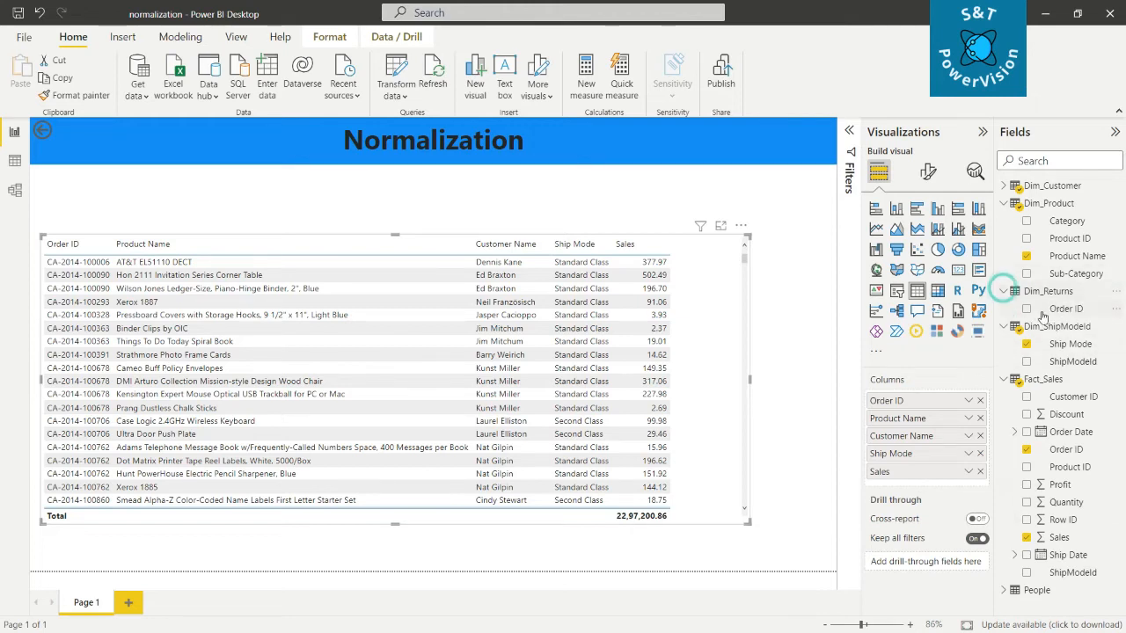
{"action": "left_click_drag", "start_coordinate": [1064, 309], "coordinate": [937, 485]}
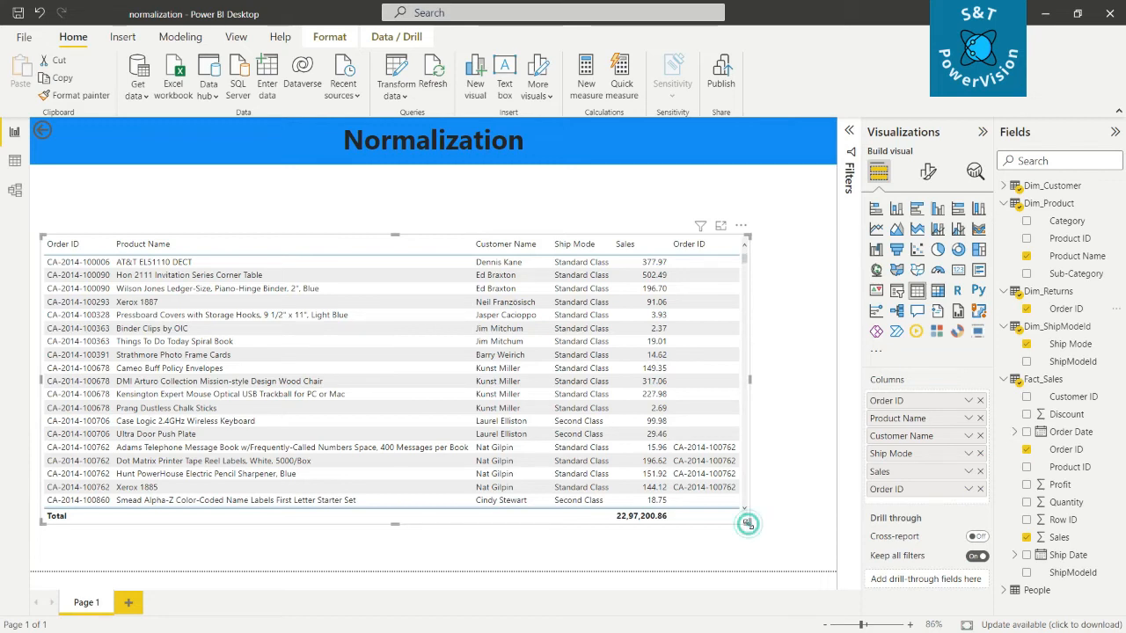
{"action": "left_click_drag", "start_coordinate": [746, 524], "coordinate": [346, 540]}
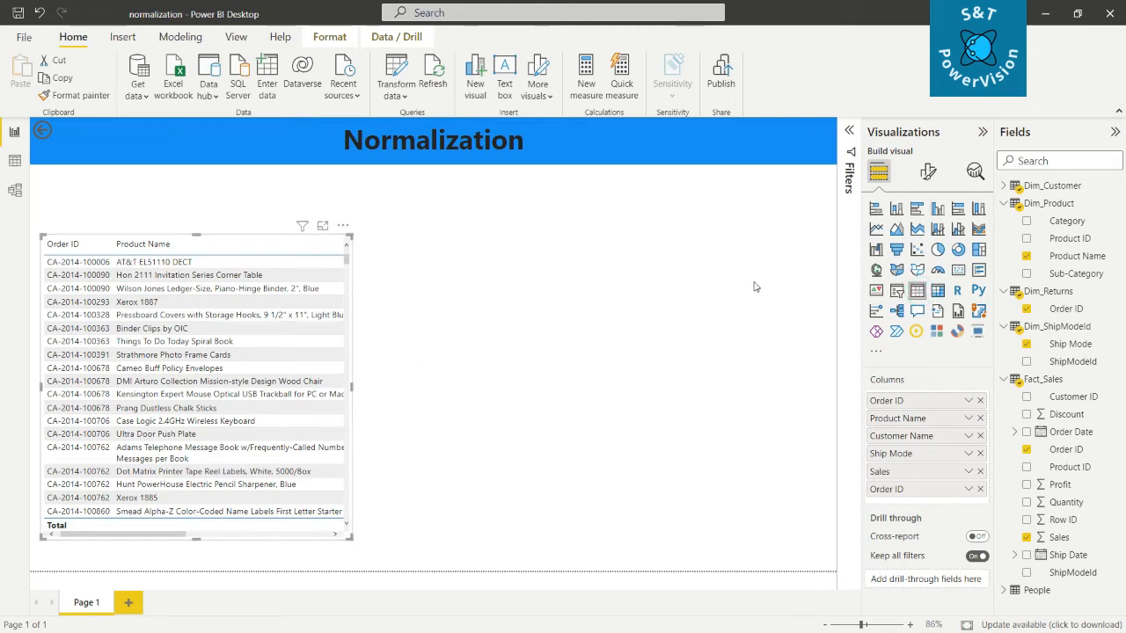
Insert a smaller second table beside the first, showing Product ID from Dim_Product and Sales from Fact_Sales
{"action": "left_click", "coordinate": [581, 363]}
{"action": "left_click", "coordinate": [916, 290]}
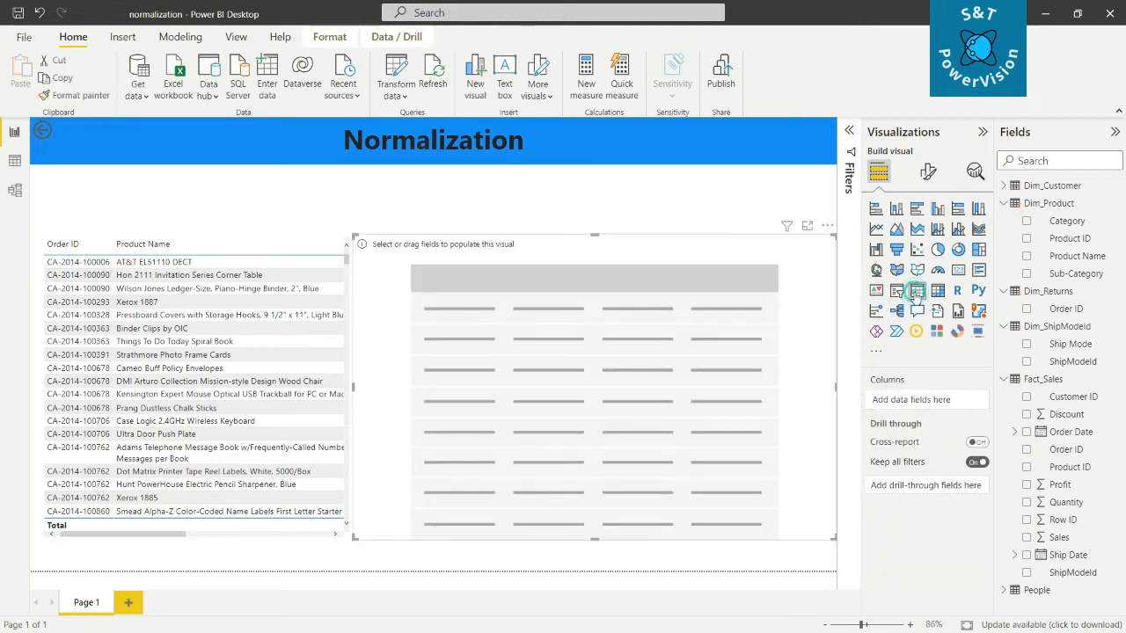
{"action": "left_click_drag", "start_coordinate": [829, 533], "coordinate": [632, 453]}
{"action": "left_click_drag", "start_coordinate": [535, 253], "coordinate": [552, 203]}
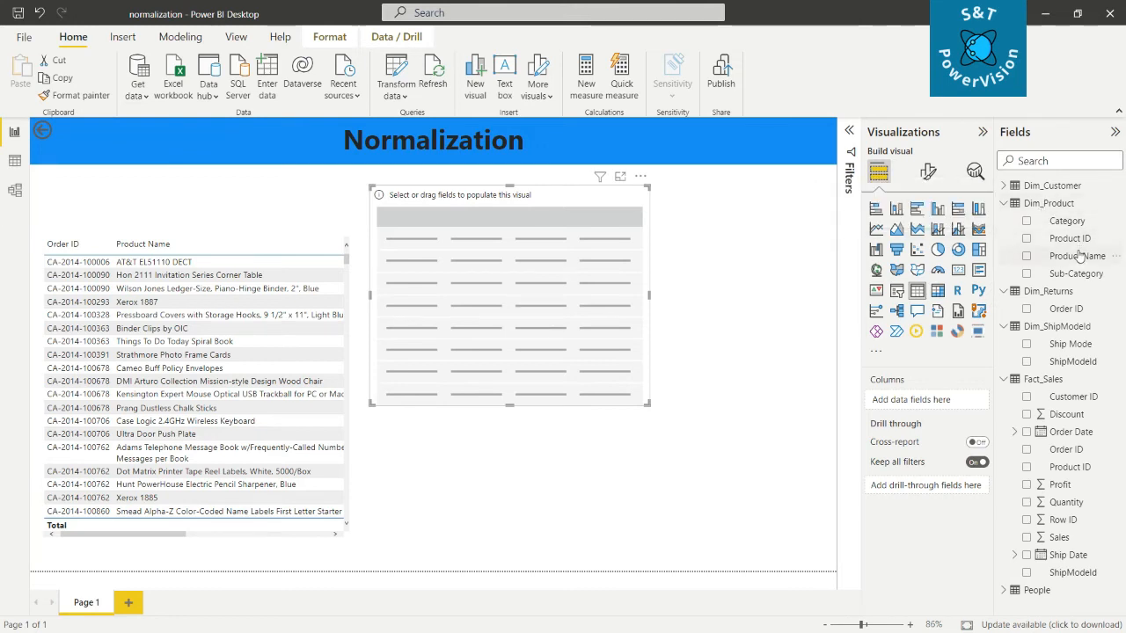
{"action": "left_click_drag", "start_coordinate": [1073, 239], "coordinate": [915, 400]}
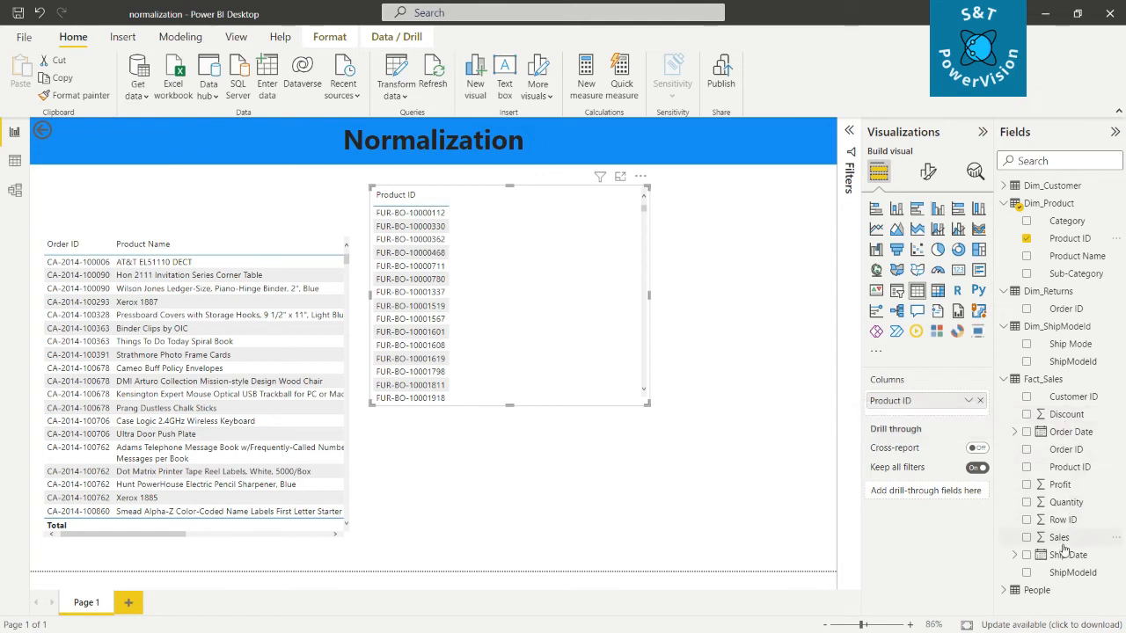
{"action": "left_click_drag", "start_coordinate": [1060, 539], "coordinate": [930, 410]}
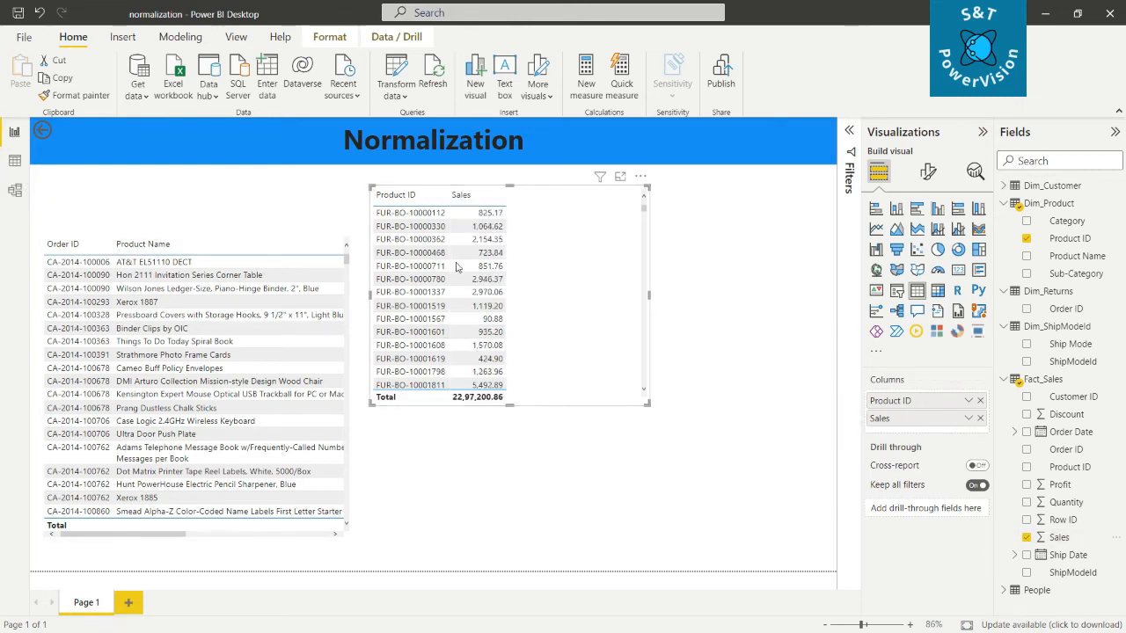
Compare the product sales table with the filter direction between Dim_Product and Fact_Sales in the model diagram
{"action": "left_click", "coordinate": [14, 193]}
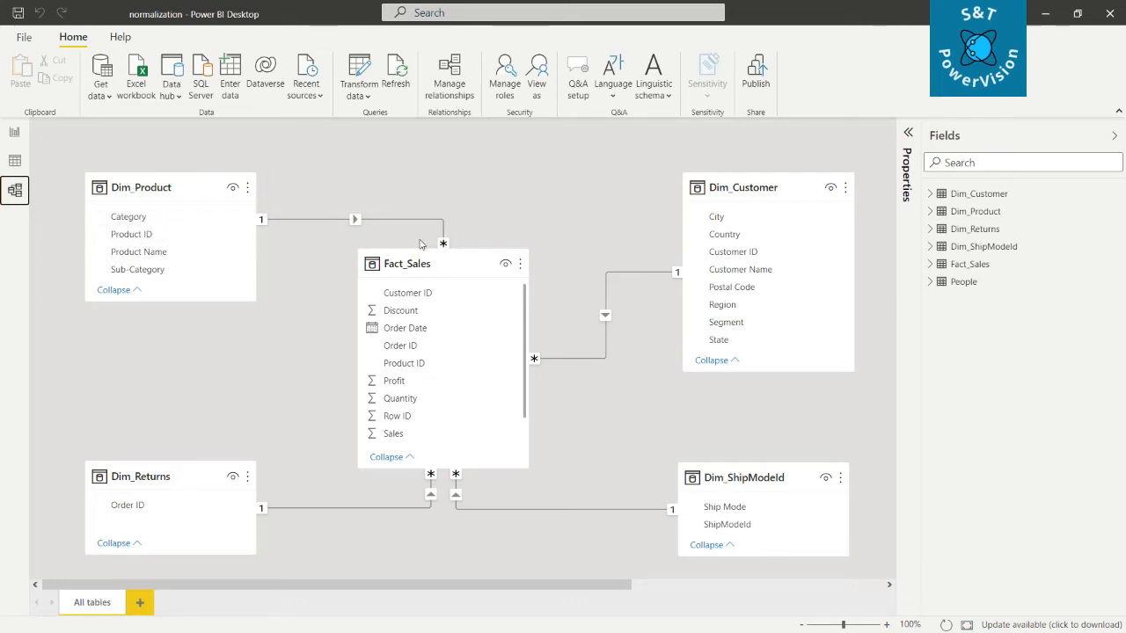
{"action": "left_click", "coordinate": [15, 131]}
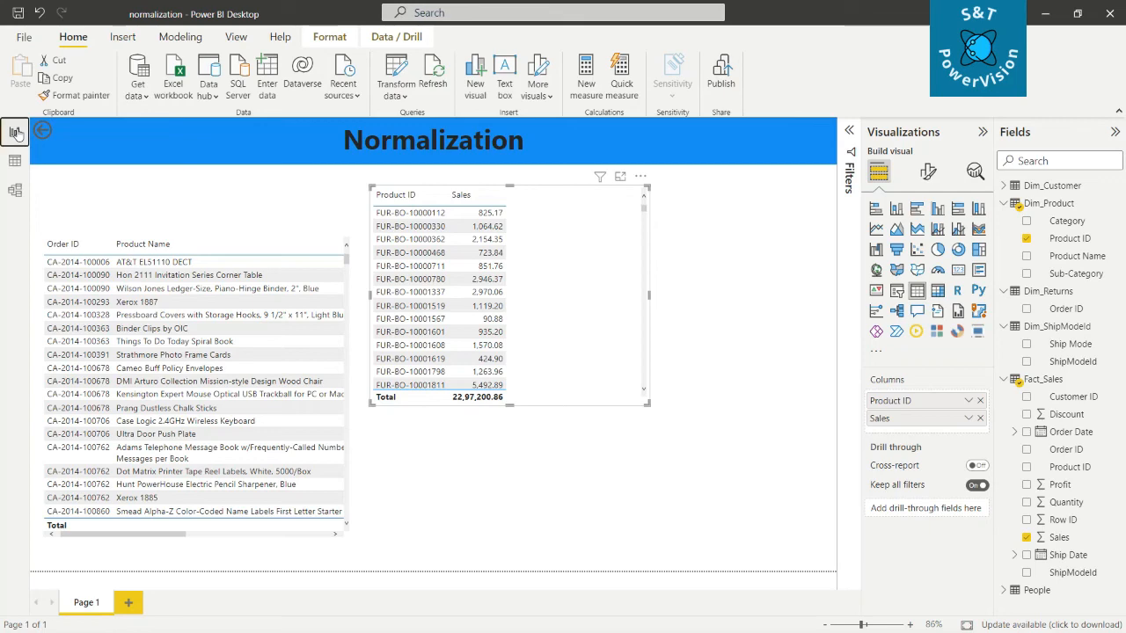
{"action": "left_click", "coordinate": [11, 192]}
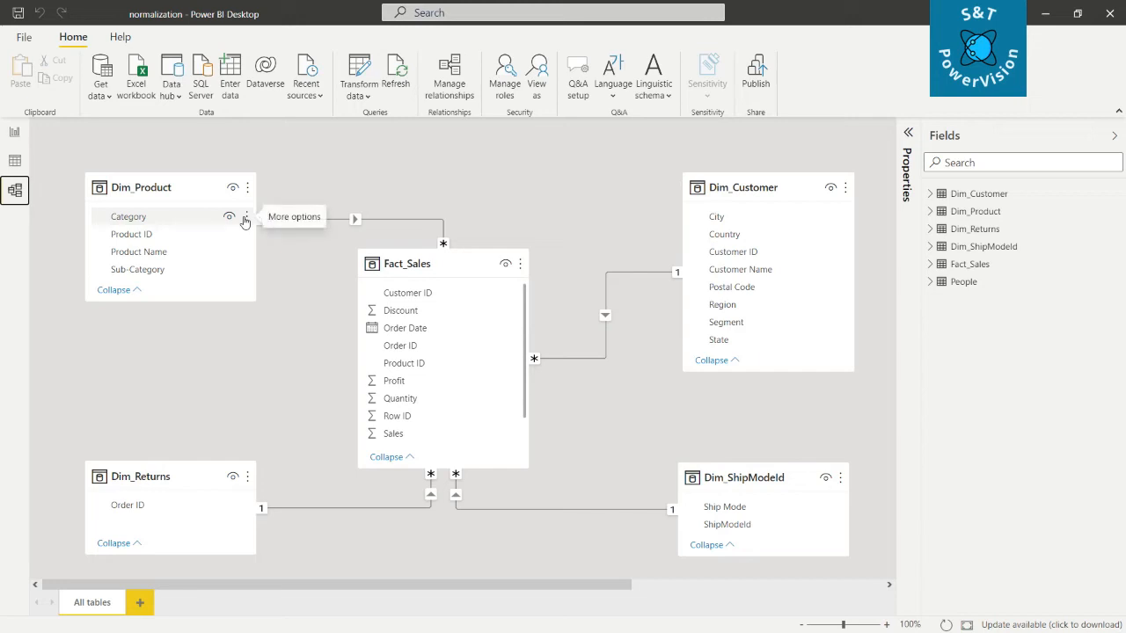
Shrink the Product ID and Sales table on the report page and place a new, empty table visual below it
{"action": "left_click", "coordinate": [14, 132]}
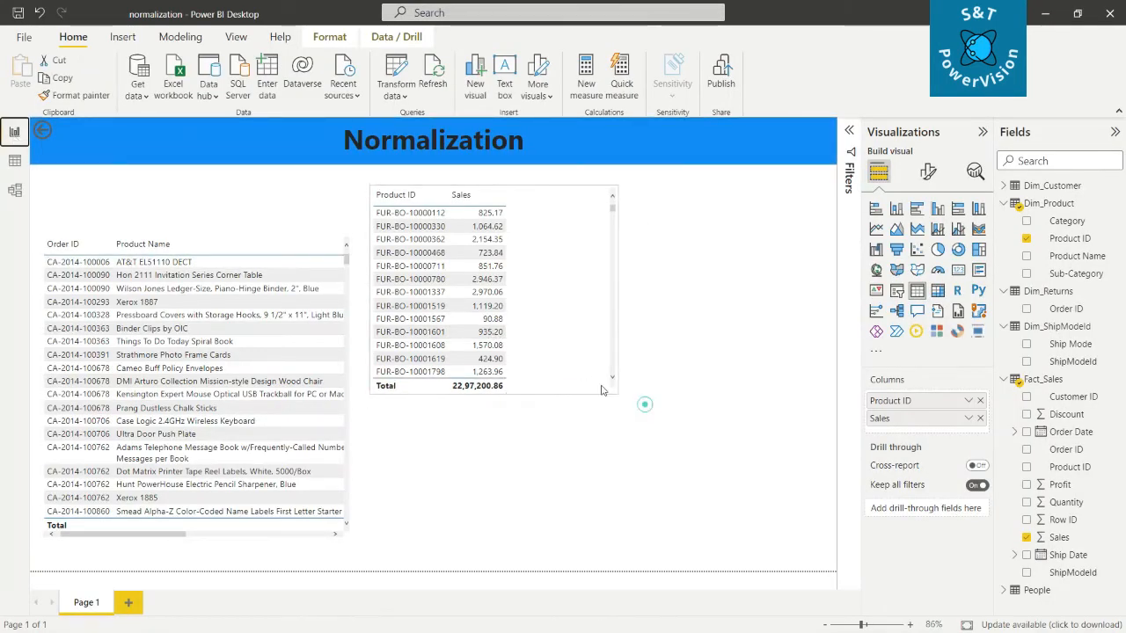
{"action": "left_click", "coordinate": [665, 454]}
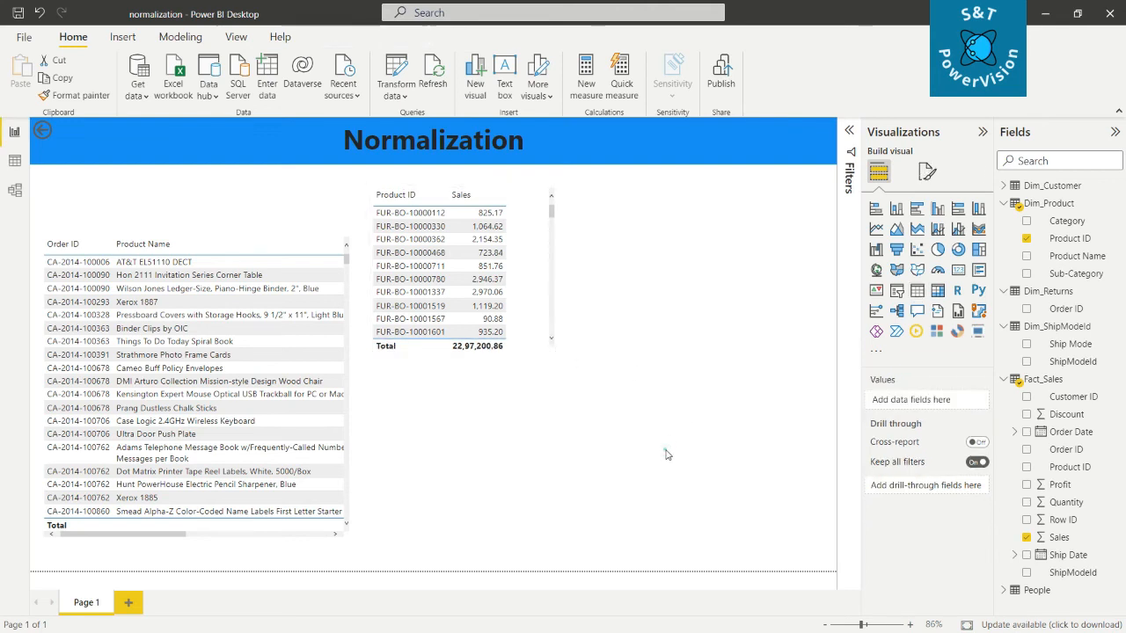
{"action": "left_click", "coordinate": [916, 290]}
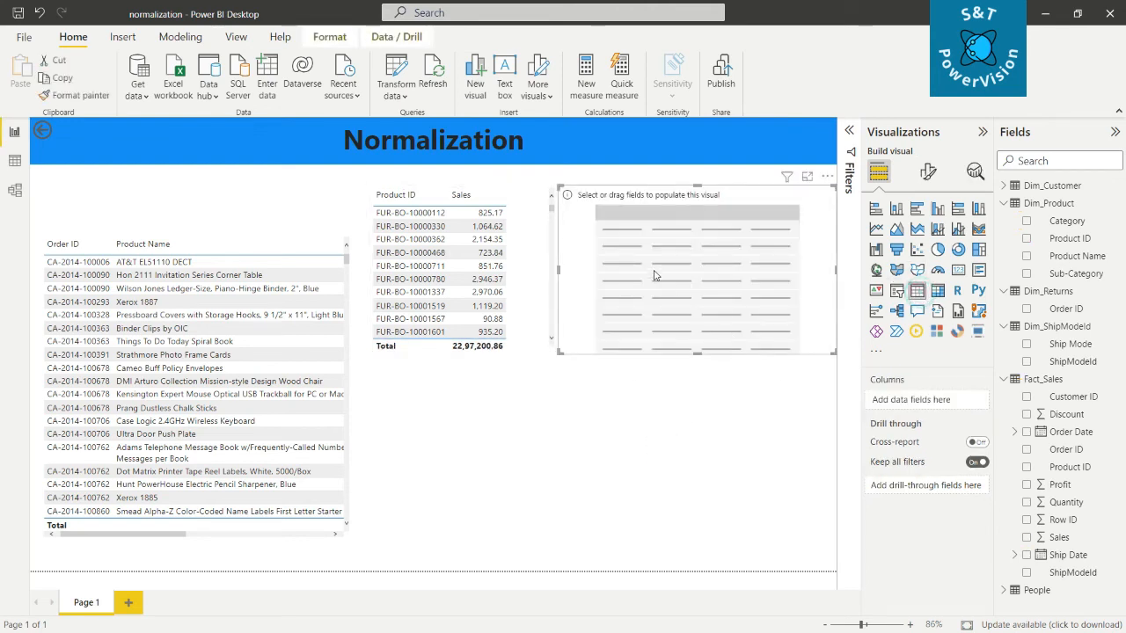
{"action": "left_click_drag", "start_coordinate": [645, 200], "coordinate": [593, 370]}
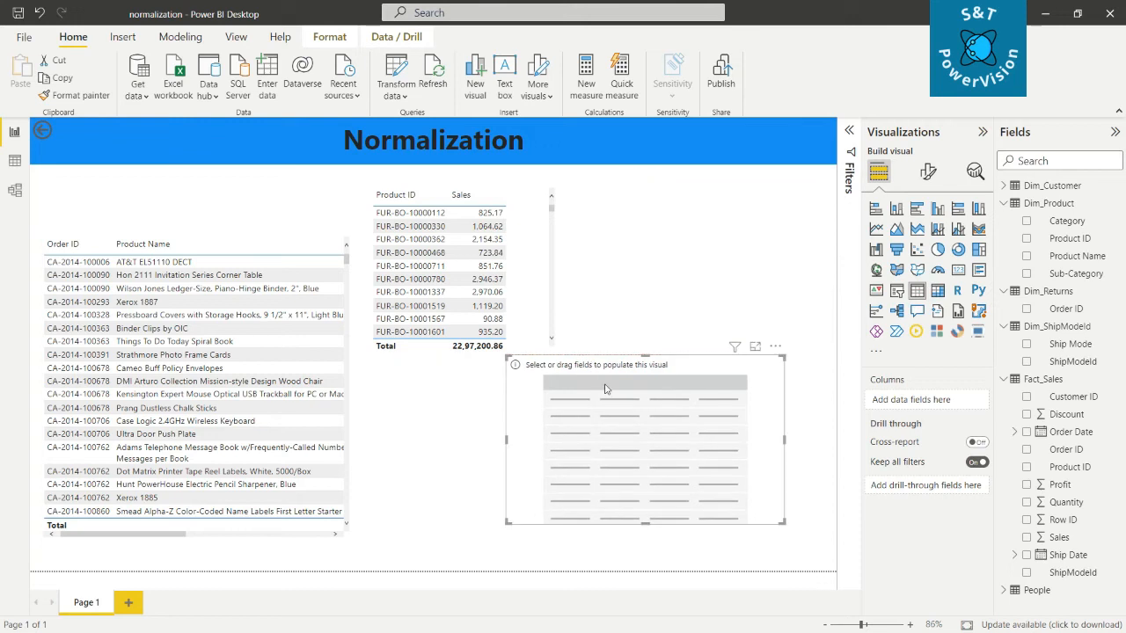
{"action": "left_click_drag", "start_coordinate": [504, 525], "coordinate": [483, 551]}
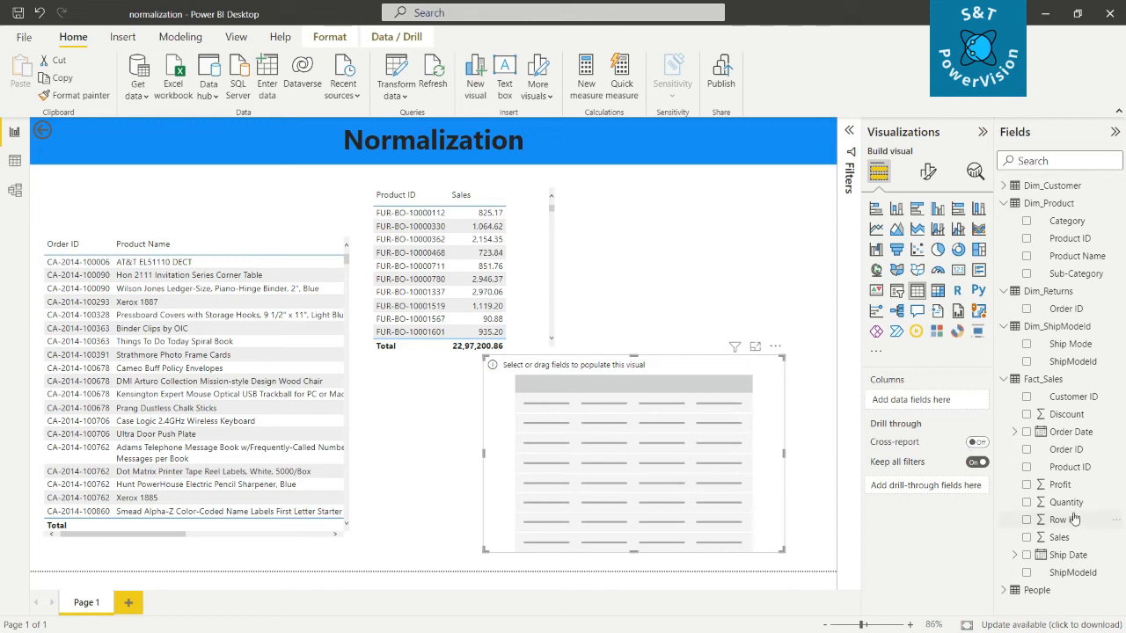
Fill the empty table with Order ID from Fact_Sales and Product ID from Dim_Product, summarizing Product ID as Count (Distinct)
{"action": "left_click_drag", "start_coordinate": [1066, 449], "coordinate": [942, 404]}
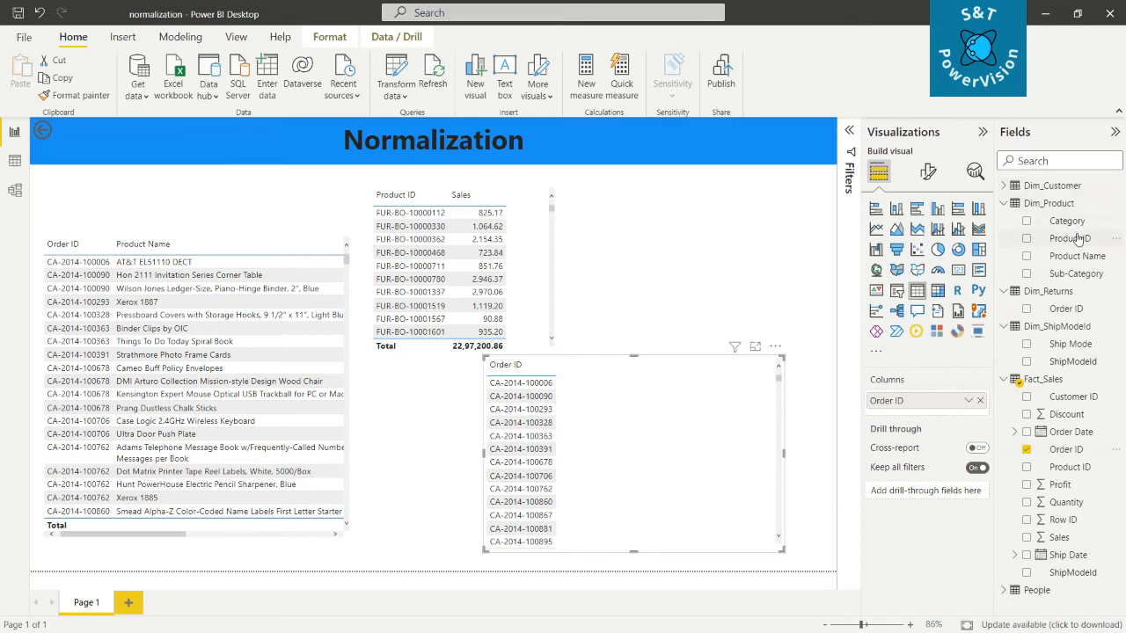
{"action": "left_click_drag", "start_coordinate": [1078, 238], "coordinate": [946, 419]}
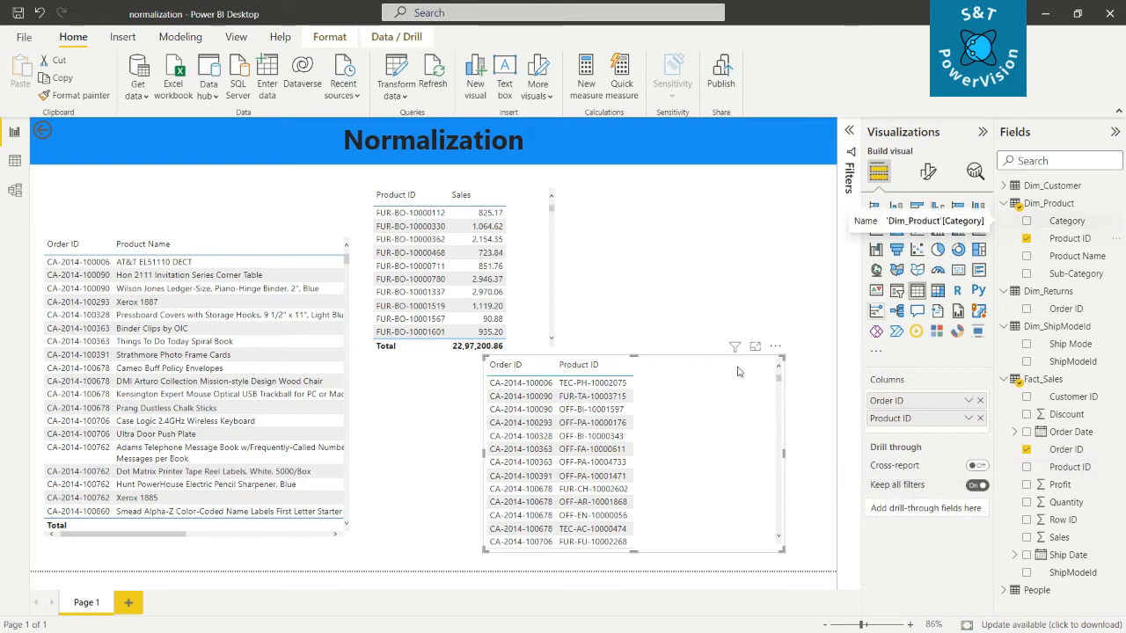
{"action": "left_click", "coordinate": [967, 419]}
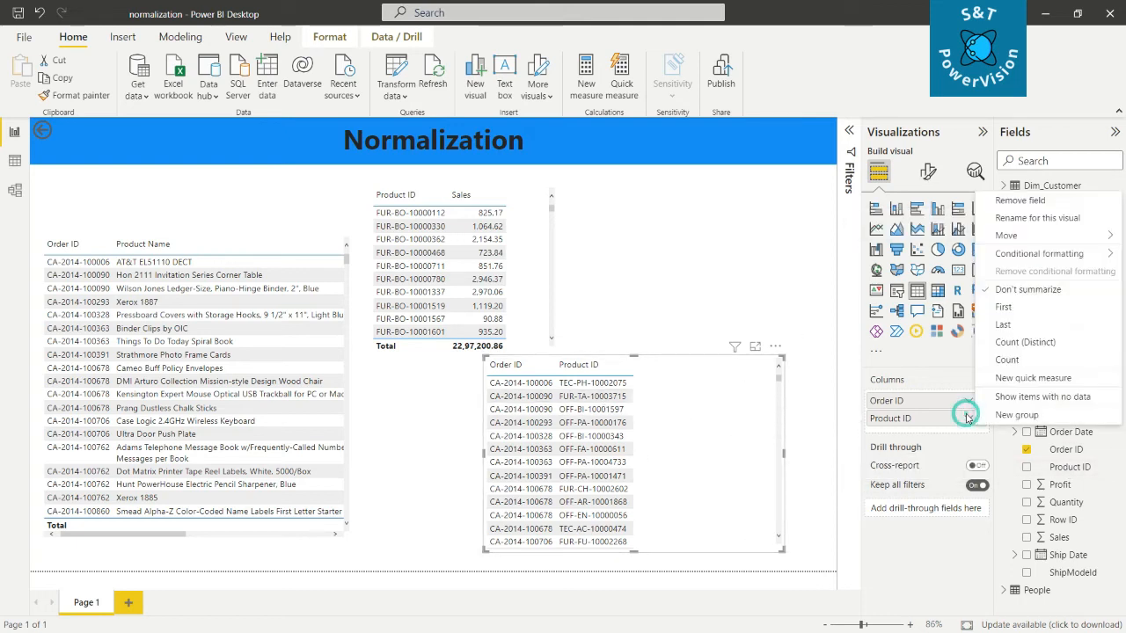
{"action": "left_click", "coordinate": [1002, 345]}
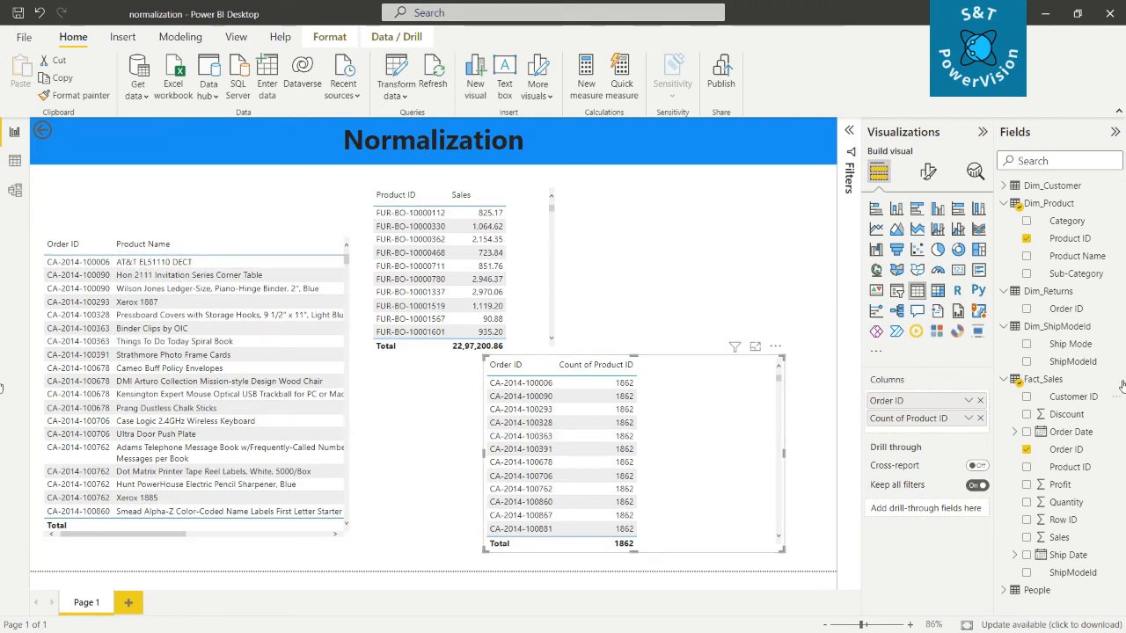
Set the cross filter direction of the relationship between Dim_Product and Fact_Sales to Both in the model diagram
{"action": "left_click", "coordinate": [14, 197]}
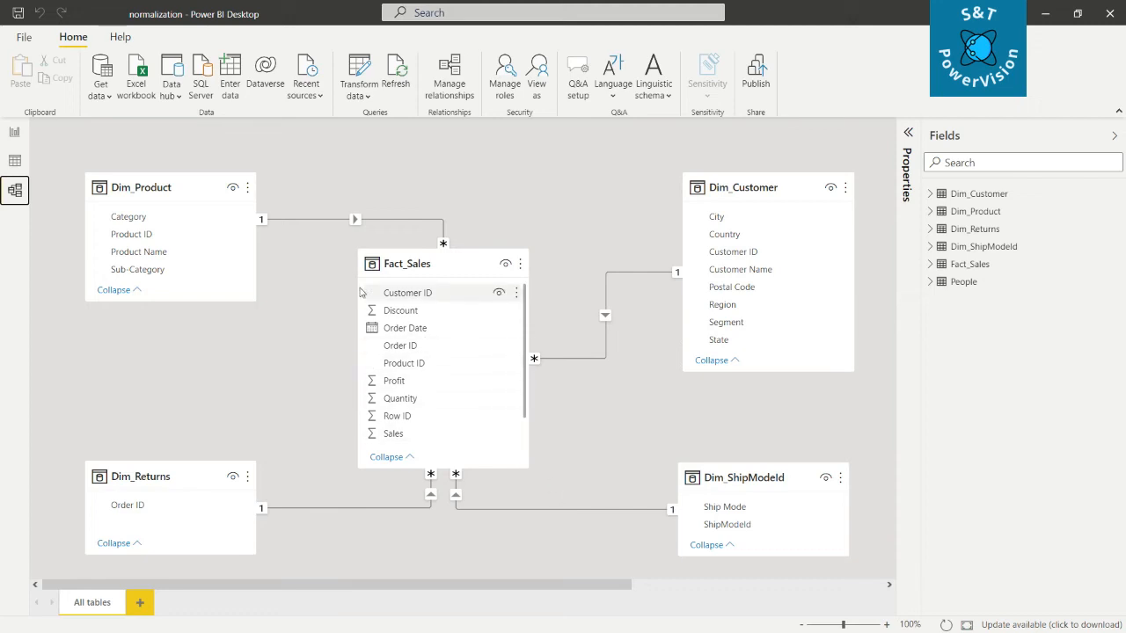
{"action": "right_click", "coordinate": [394, 225]}
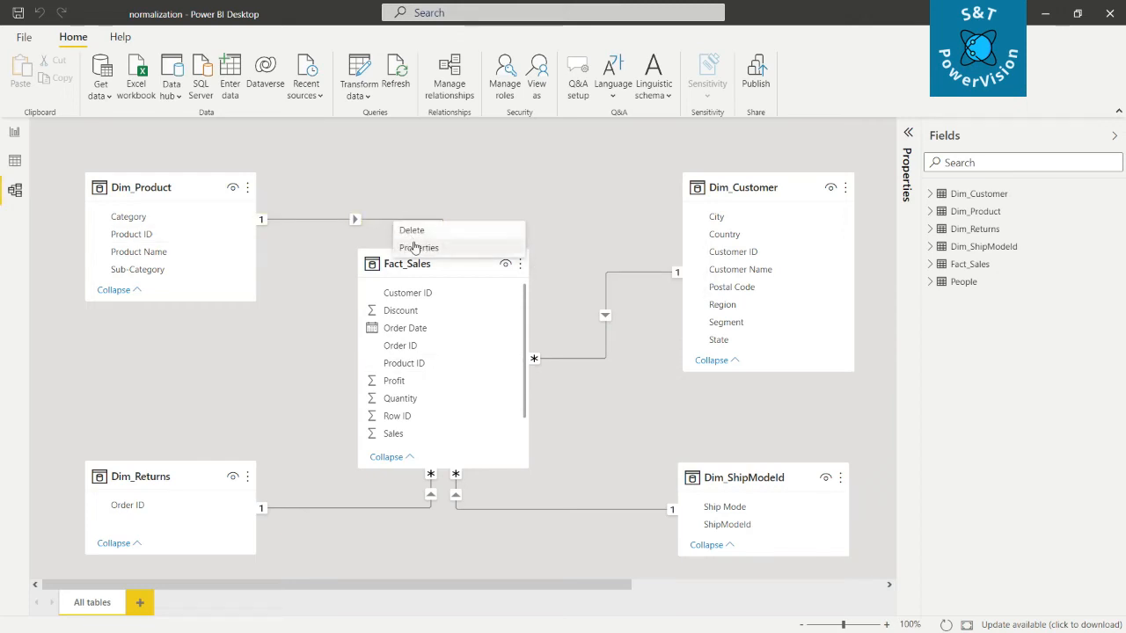
{"action": "left_click", "coordinate": [415, 247]}
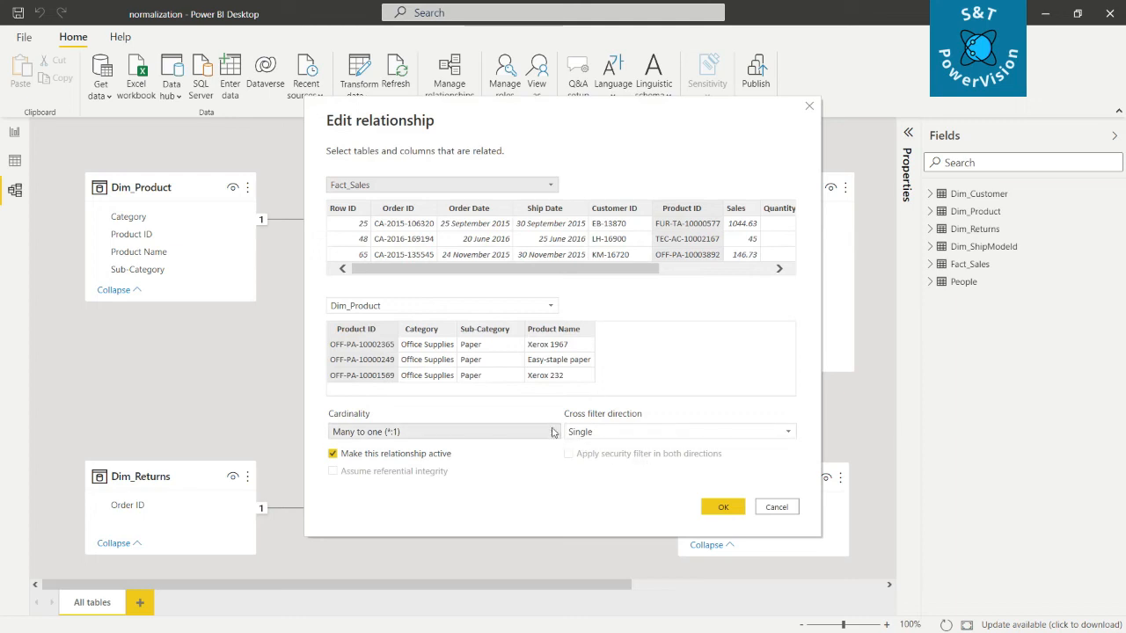
{"action": "left_click", "coordinate": [626, 431]}
{"action": "left_click", "coordinate": [585, 464]}
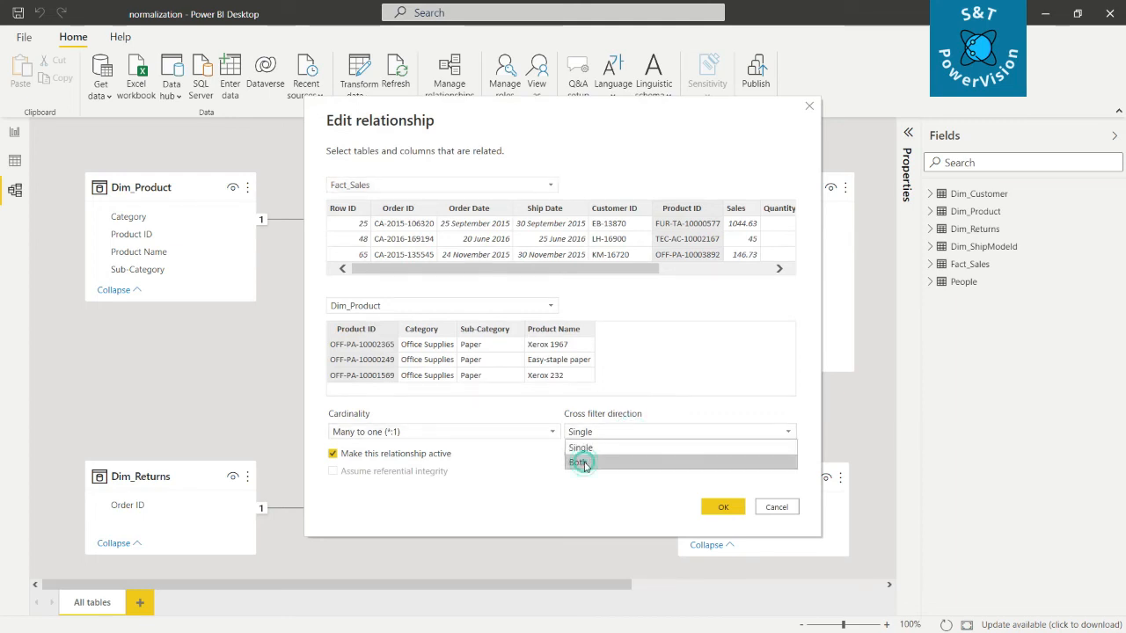
{"action": "left_click", "coordinate": [721, 505]}
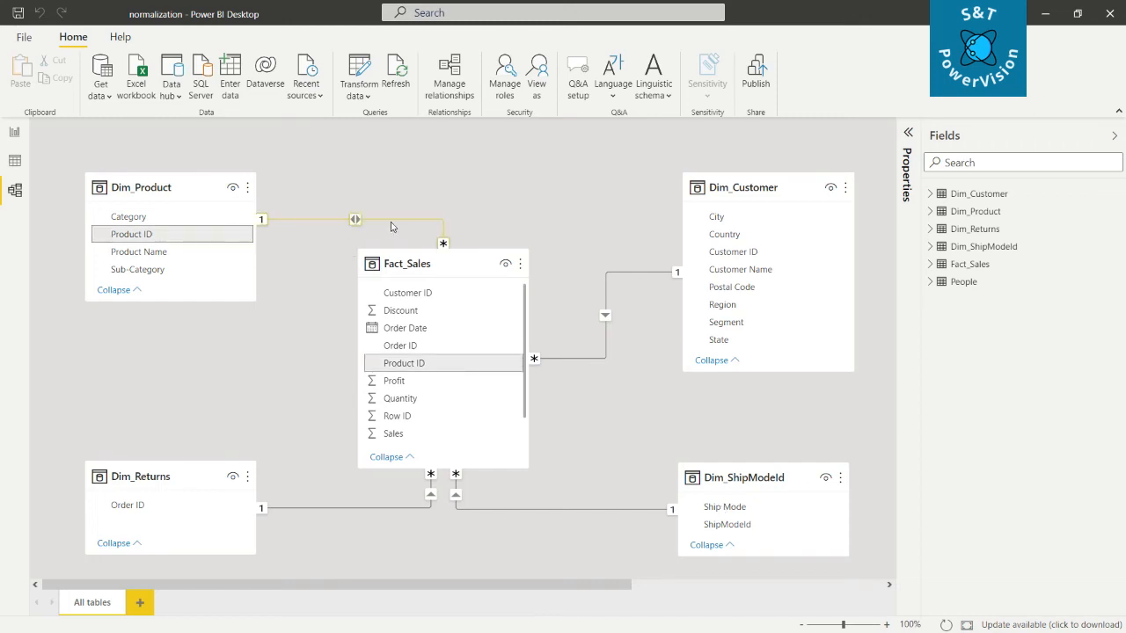
Examine the distinct product counts per Order ID in the lower table on the report page
{"action": "left_click", "coordinate": [14, 132]}
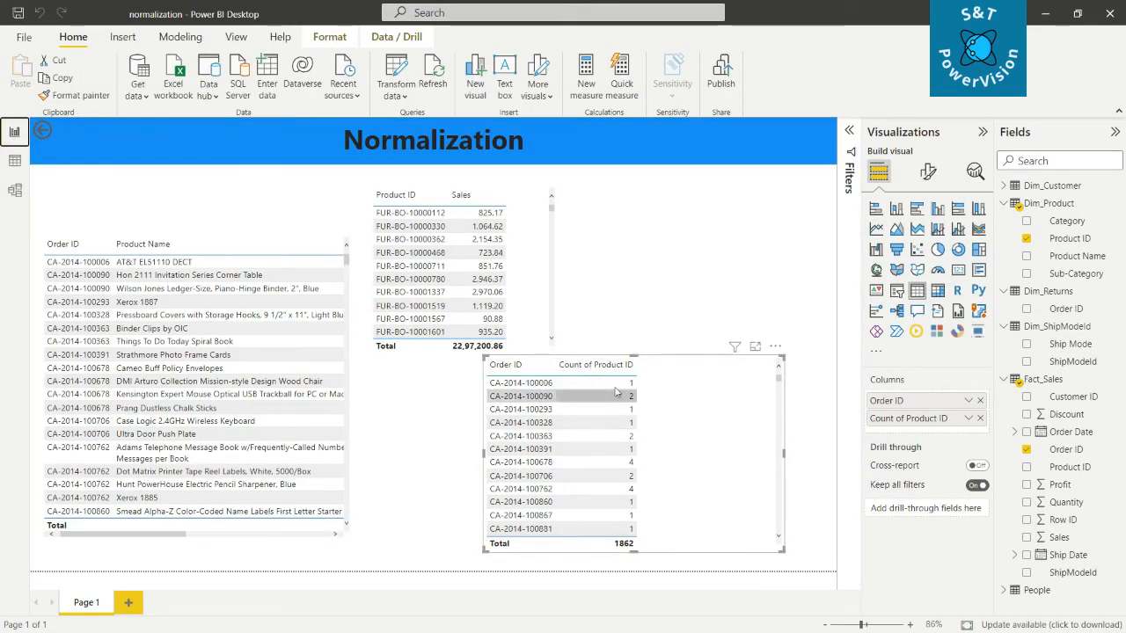
{"action": "scroll", "coordinate": [627, 433], "scroll_direction": "down", "scroll_amount": 2}
{"action": "scroll", "coordinate": [627, 434], "scroll_direction": "down", "scroll_amount": 15}
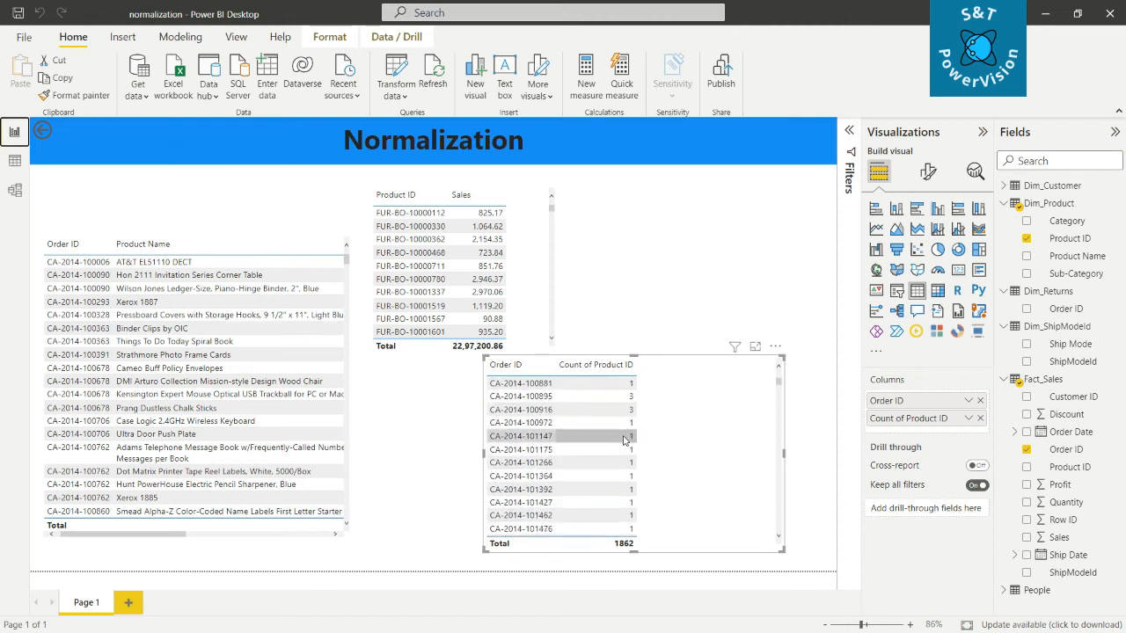
{"action": "scroll", "coordinate": [626, 453], "scroll_direction": "down", "scroll_amount": 3}
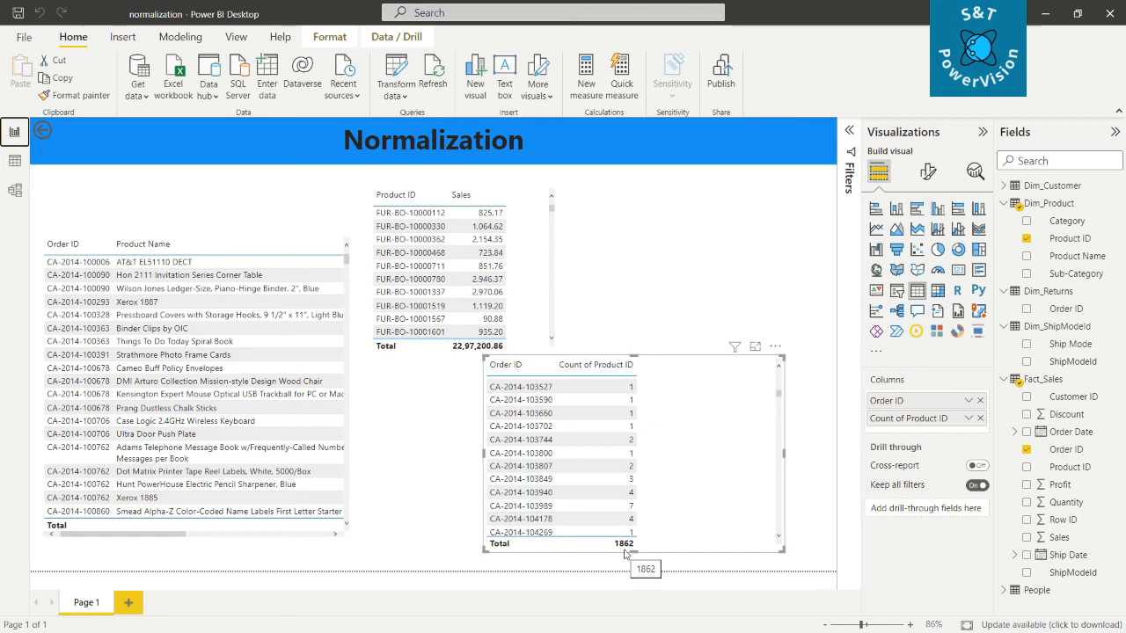
Deactivate the relationship between Dim_Returns and Fact_Sales in the model diagram
{"action": "left_click", "coordinate": [15, 189]}
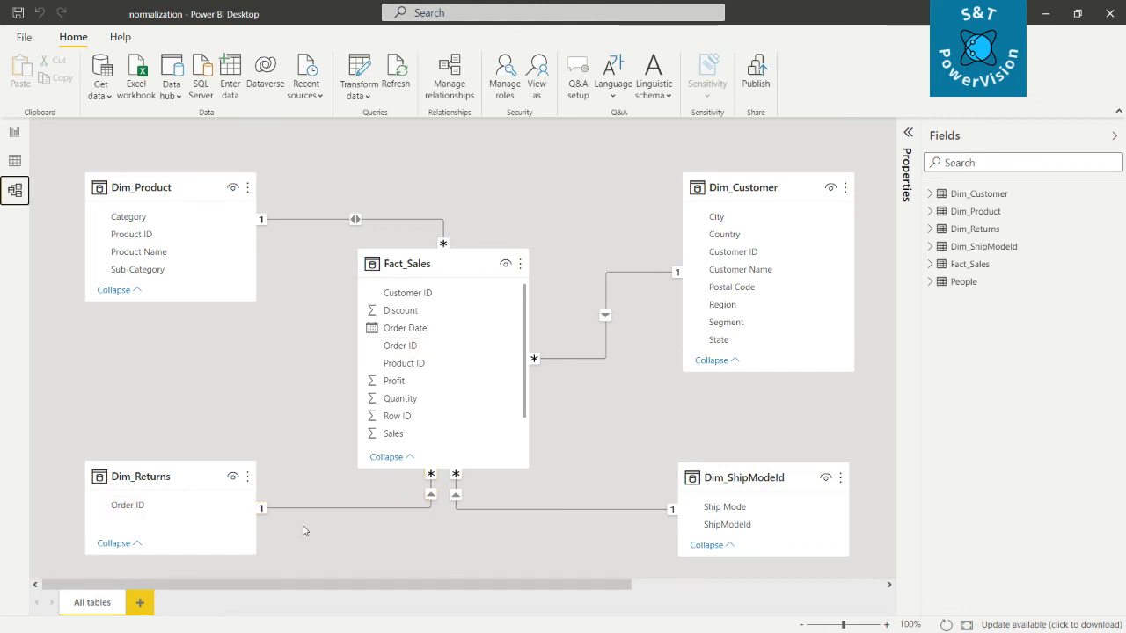
{"action": "right_click", "coordinate": [391, 514]}
{"action": "left_click", "coordinate": [425, 540]}
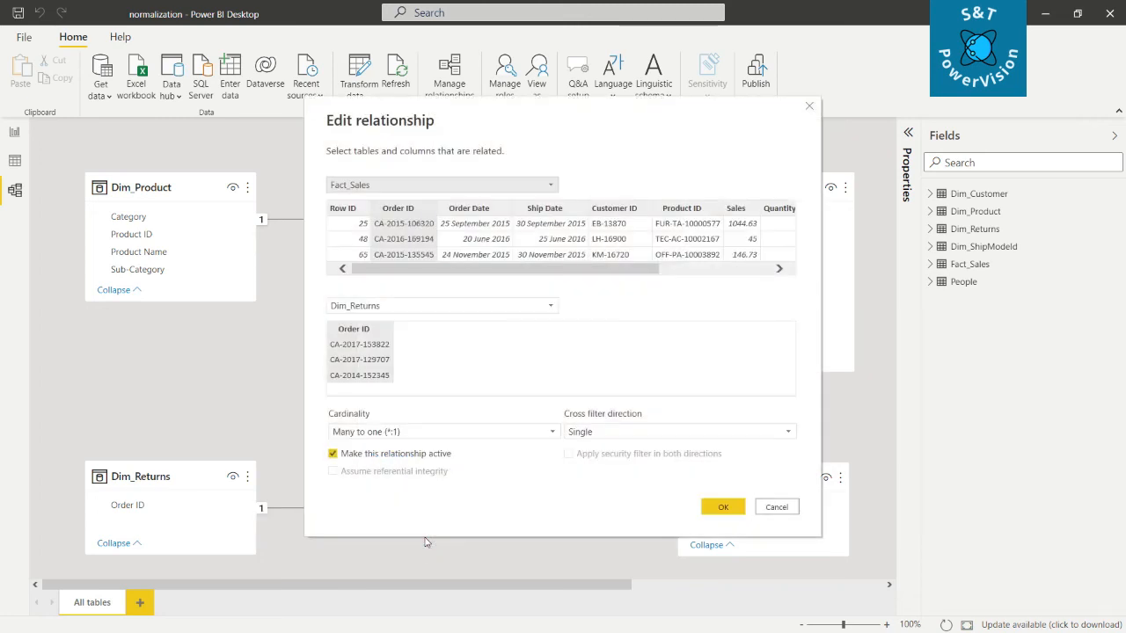
{"action": "left_click", "coordinate": [333, 454]}
{"action": "left_click", "coordinate": [333, 454]}
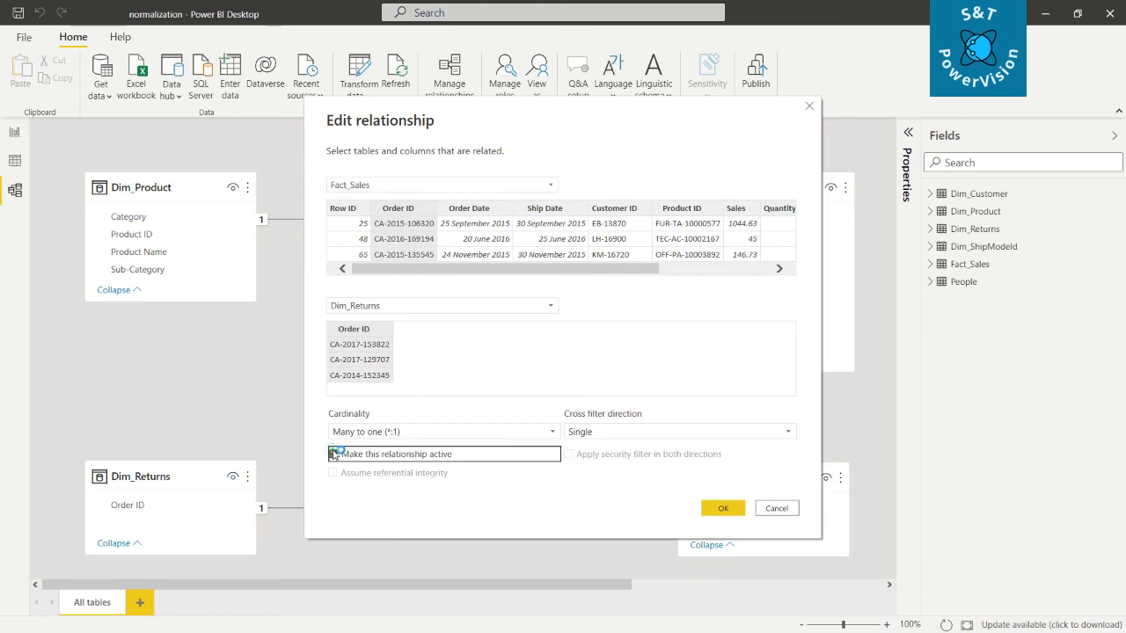
{"action": "left_click", "coordinate": [725, 508]}
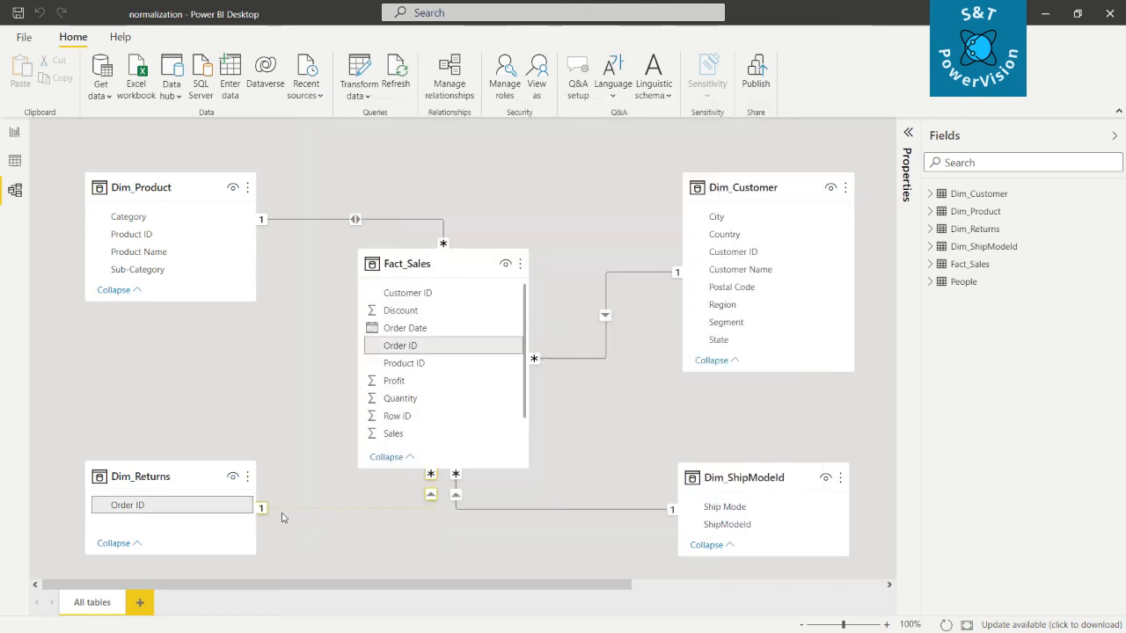
Make the relationship between Dim_Returns and Fact_Sales active again and return to the report page
{"action": "right_click", "coordinate": [371, 519]}
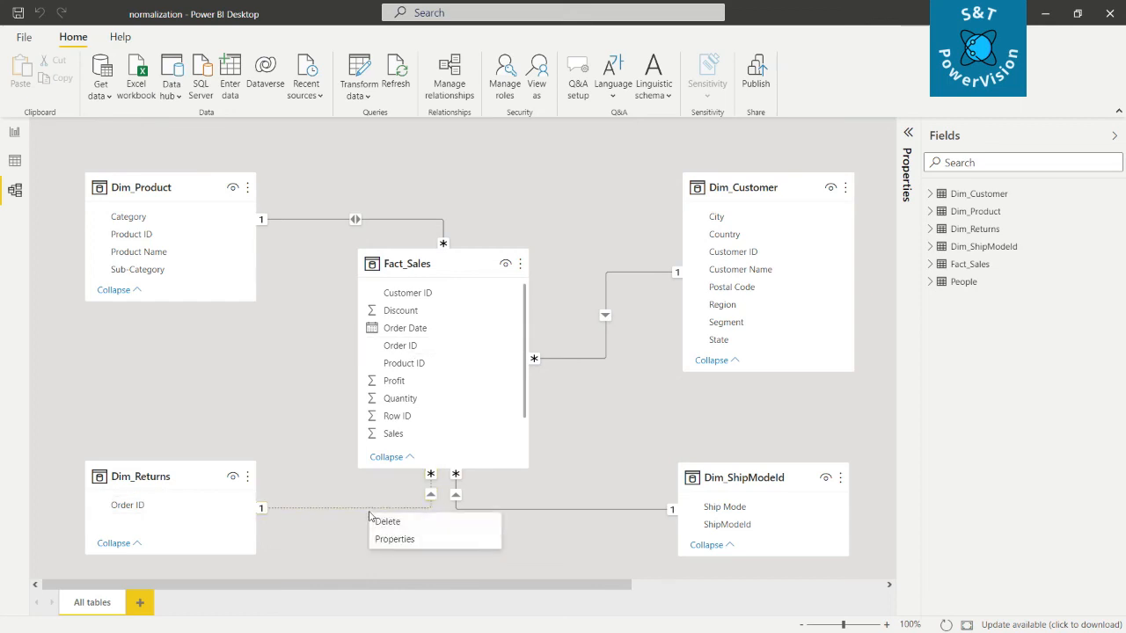
{"action": "left_click", "coordinate": [382, 536]}
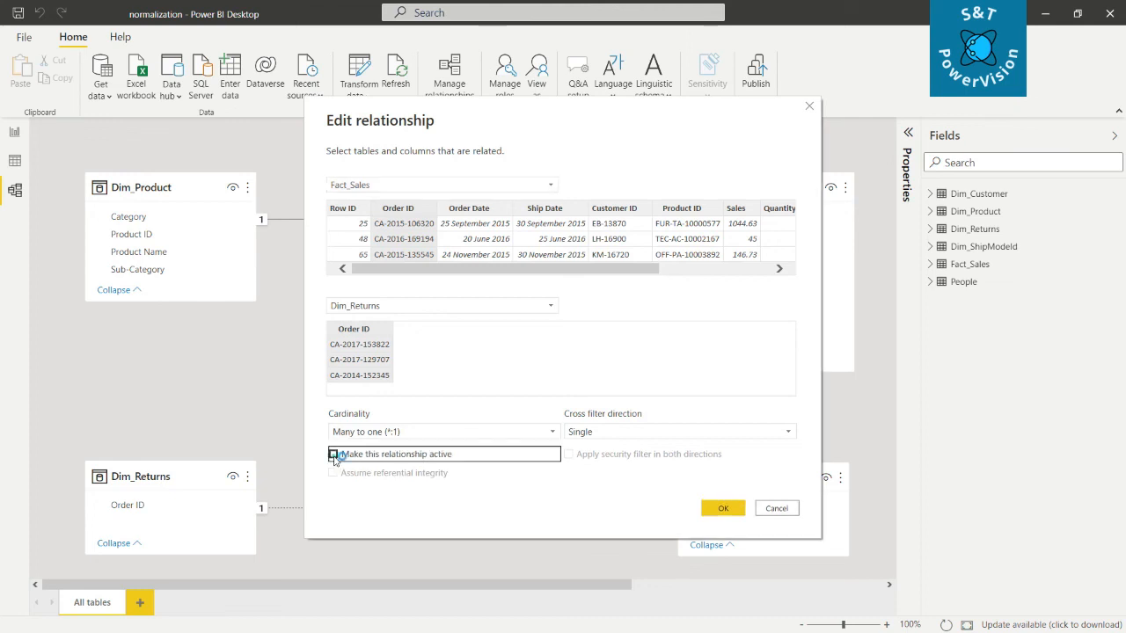
{"action": "left_click", "coordinate": [334, 454]}
{"action": "left_click", "coordinate": [725, 507]}
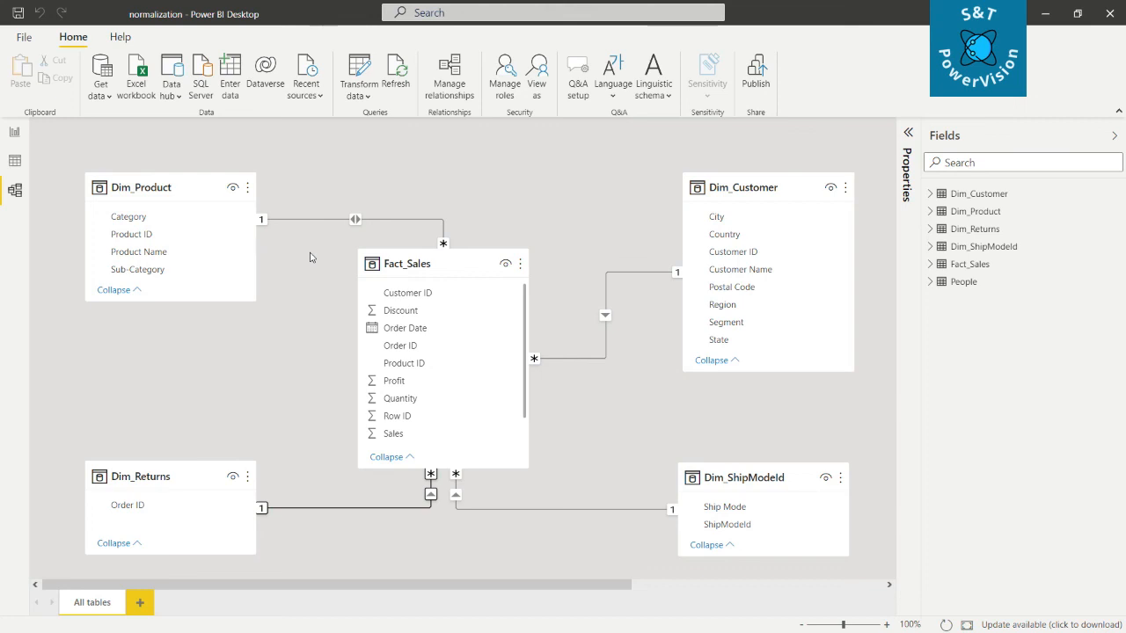
{"action": "left_click", "coordinate": [14, 133]}
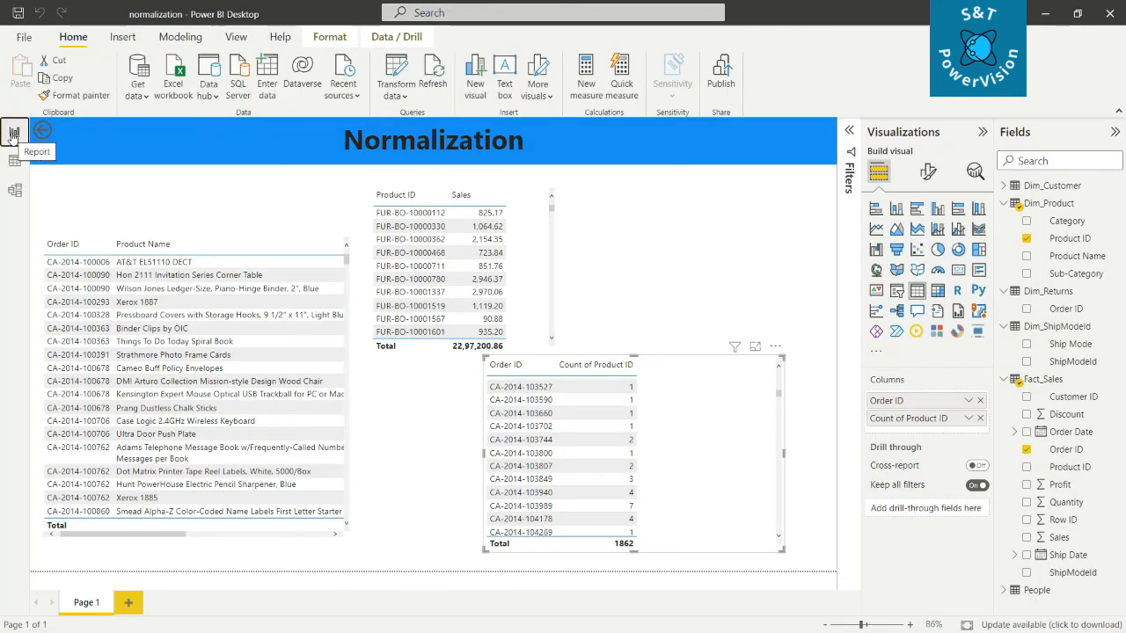